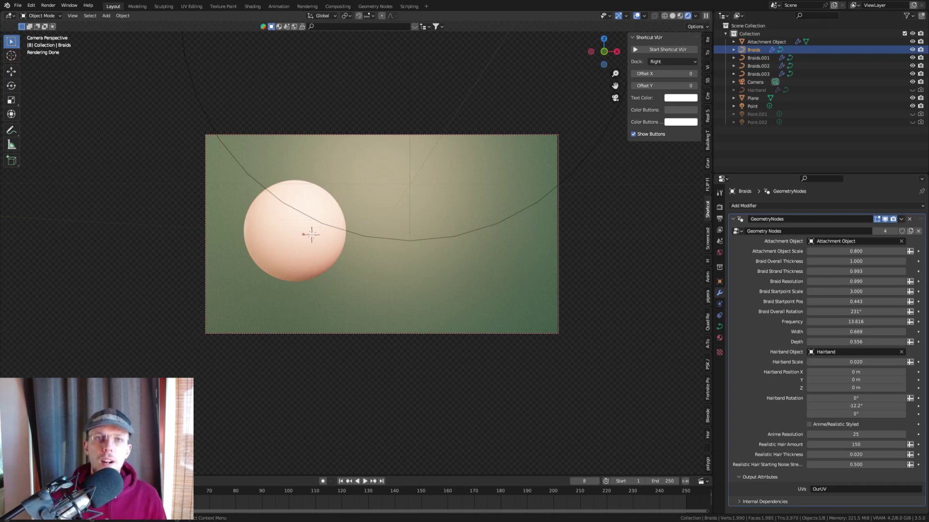
- Delete the Braids.001, Braids.002 and Braids.003 objects from the scene
click(320, 190)
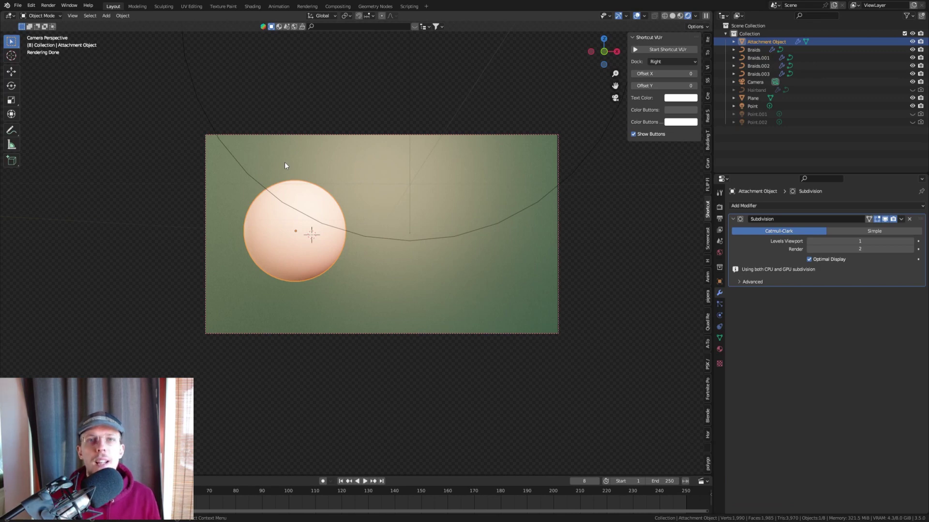
click(747, 57)
shift+click(756, 74)
key(x)
- Clear the Attachment Object in the Braids object's Geometry Nodes modifier and pick the sphere in the viewport as the attachment
click(764, 50)
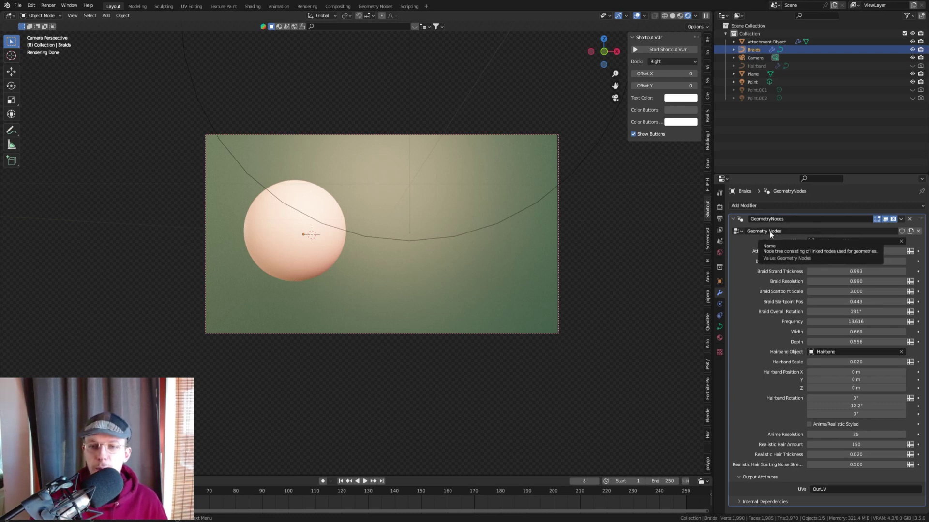
click(719, 338)
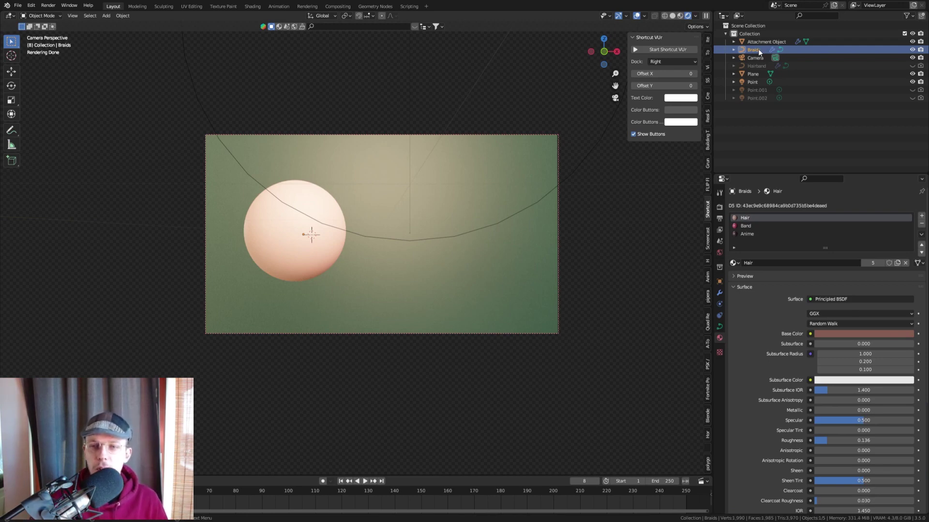
click(720, 292)
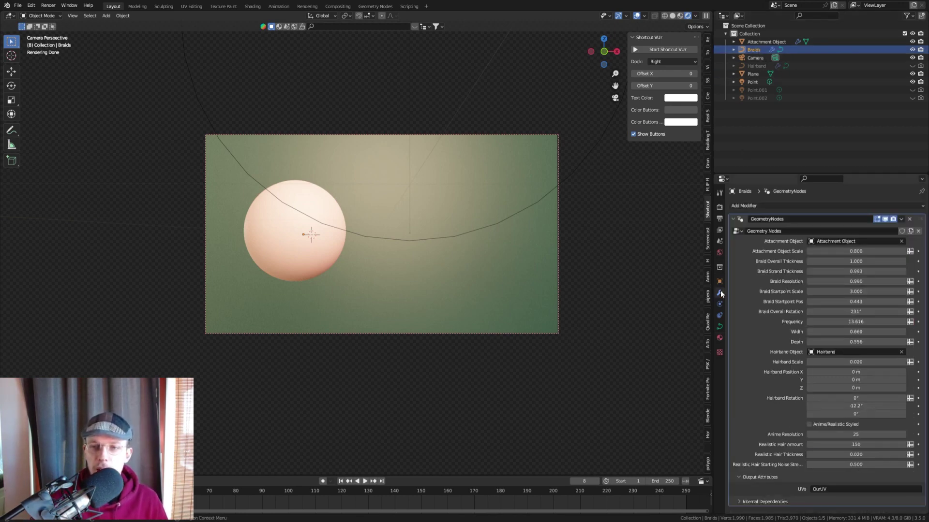
click(858, 242)
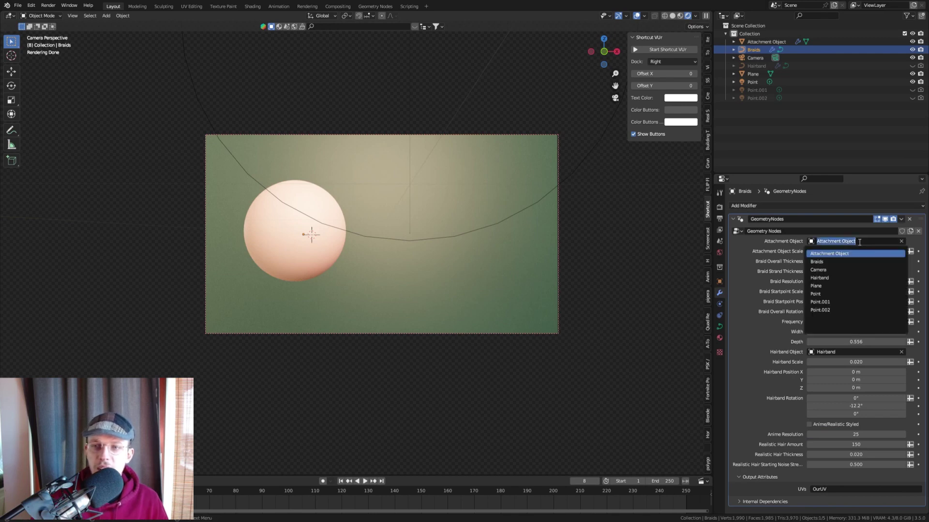
key(Escape)
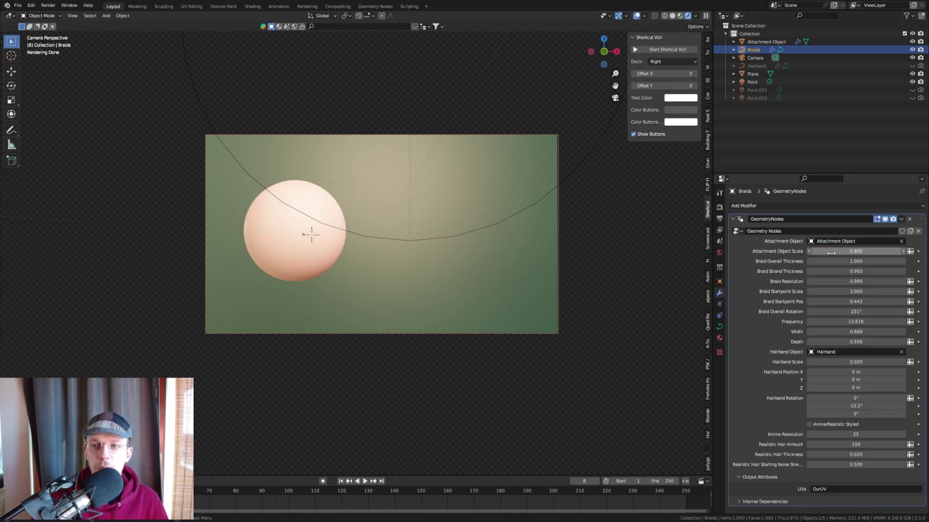
click(901, 240)
click(902, 241)
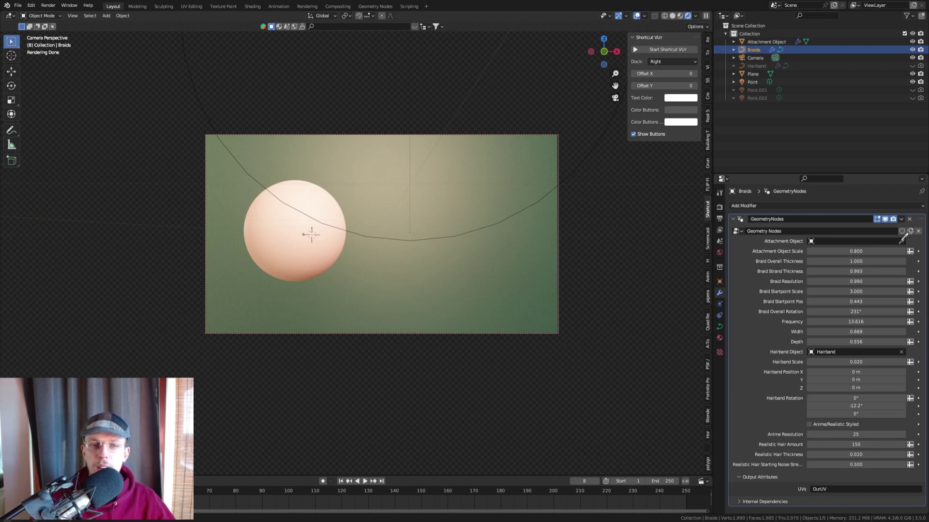
click(309, 199)
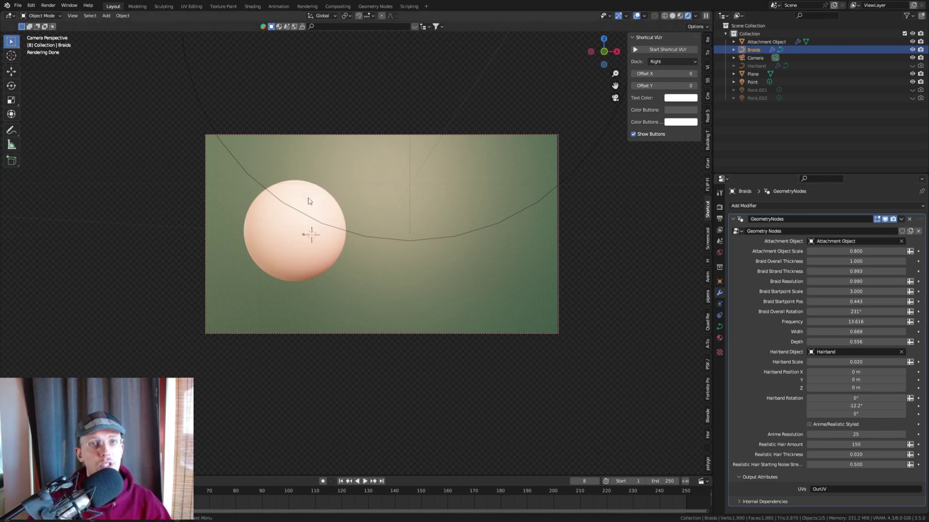
- Edit the Braids curve and use the Draw tool to sketch a braid from the sphere's top, around its underside and outward
key(Tab)
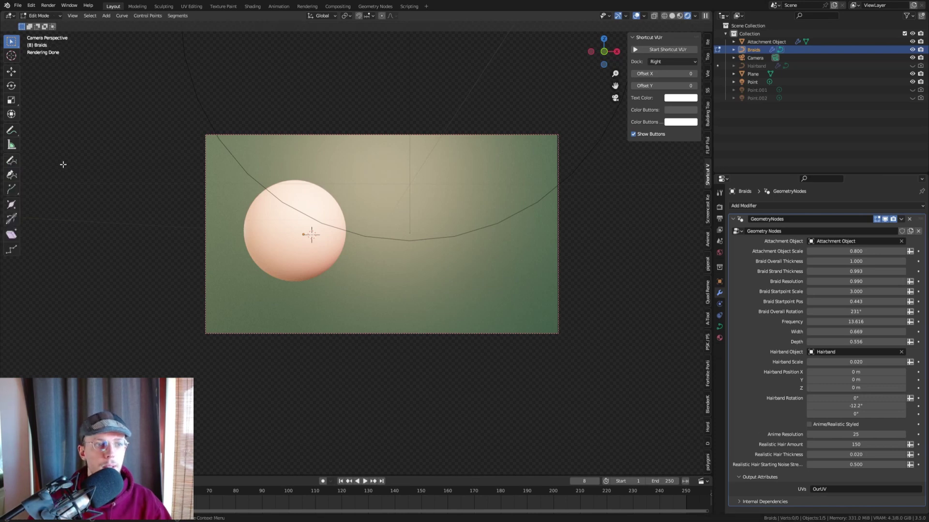
click(12, 160)
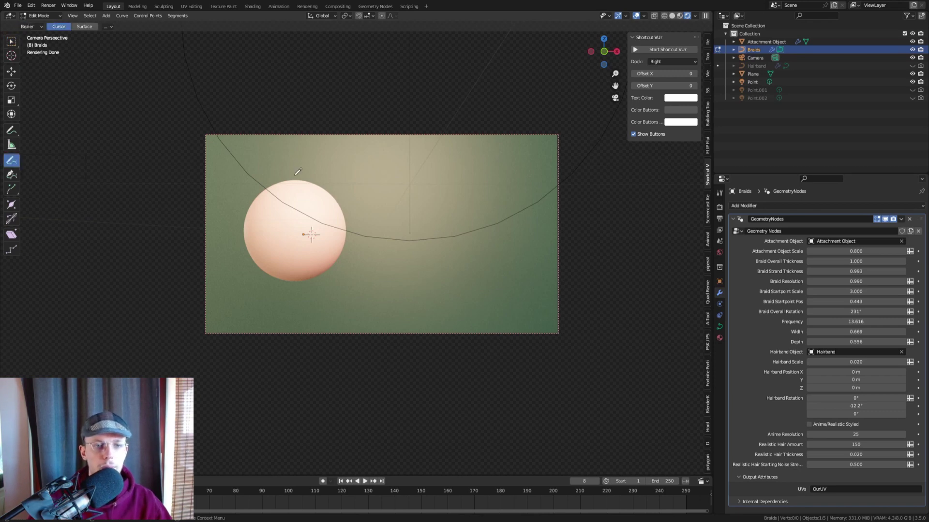
mouse_move(232, 175)
mouse_down()
mouse_move(224, 264)
mouse_move(389, 251)
mouse_move(476, 275)
mouse_up()
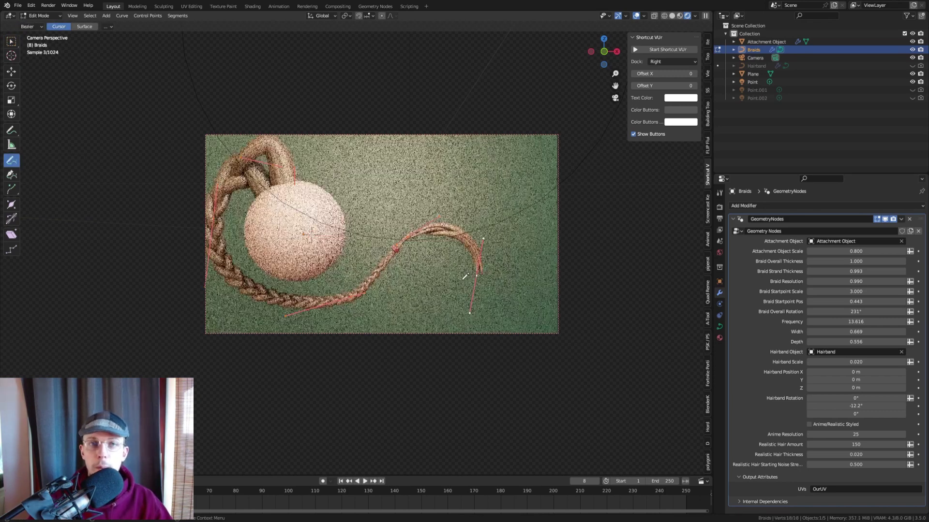
key(Tab)
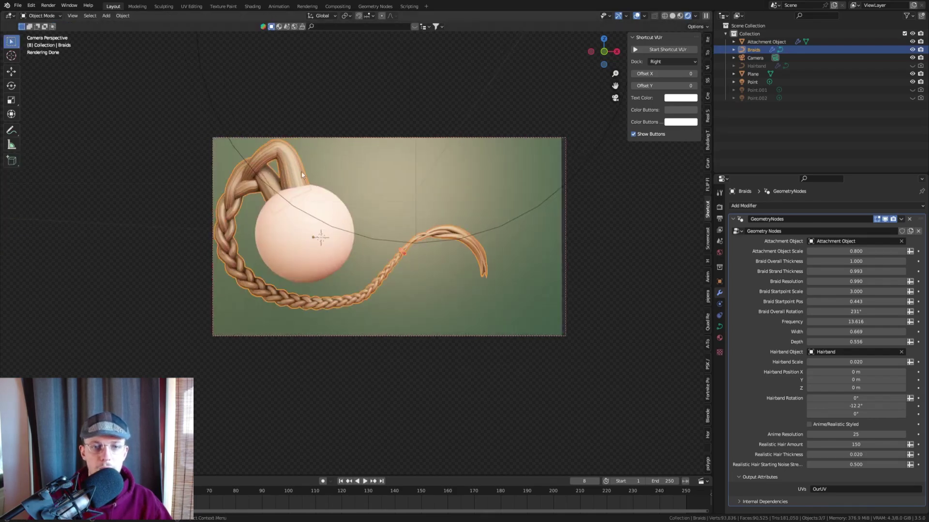
- Draw a second braid in the Braids curve from the top of the sphere, waving outward and ending in a small curl
key(Tab)
mouse_move(314, 159)
mouse_down()
mouse_move(393, 208)
mouse_move(417, 186)
mouse_move(438, 186)
mouse_up()
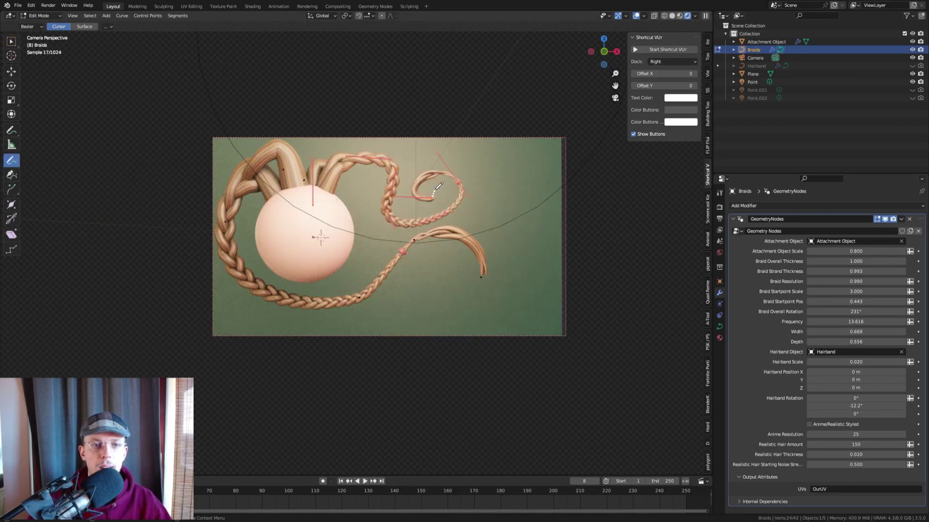
key(Tab)
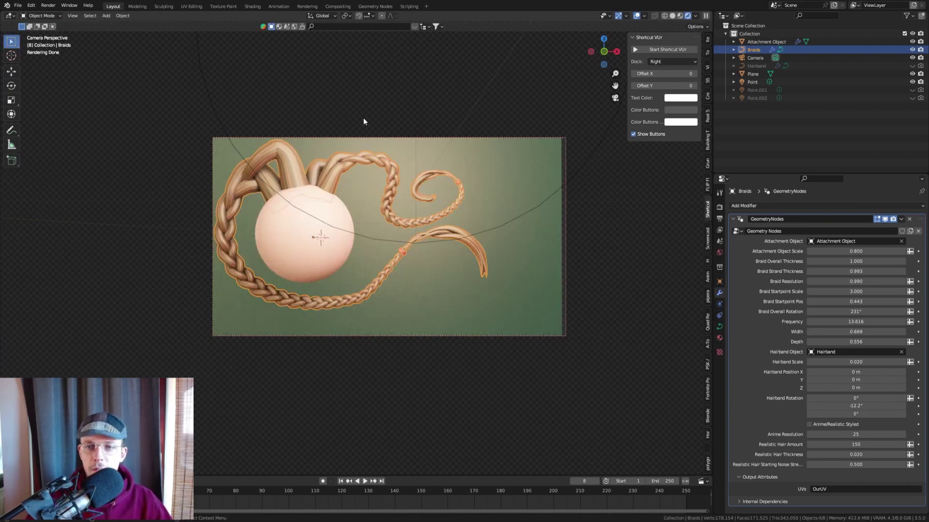
scroll(399, 143, up, 2)
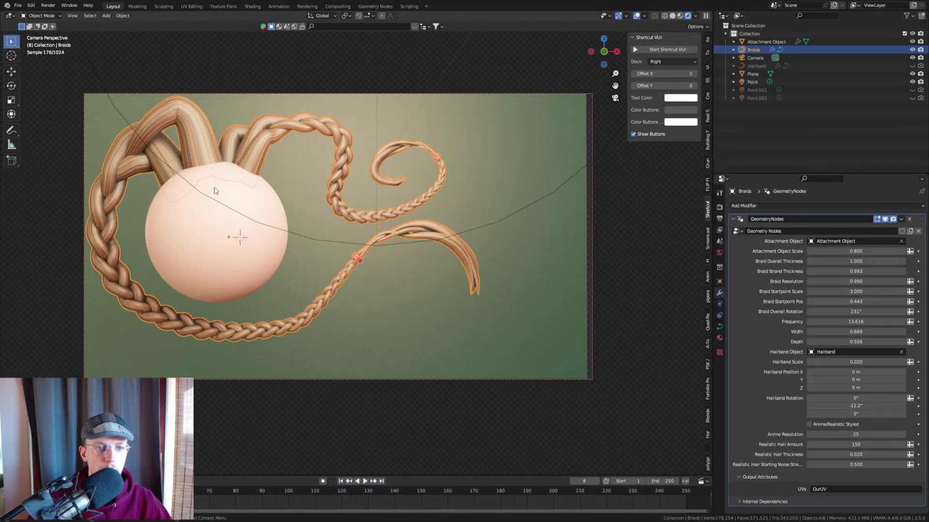
- Add a thin short braid at the sphere's side and a thick braid sweeping from its lower edge up into a curl
key(Tab)
mouse_move(300, 172)
mouse_down()
mouse_move(320, 273)
mouse_move(547, 265)
mouse_move(536, 145)
mouse_move(529, 156)
mouse_up()
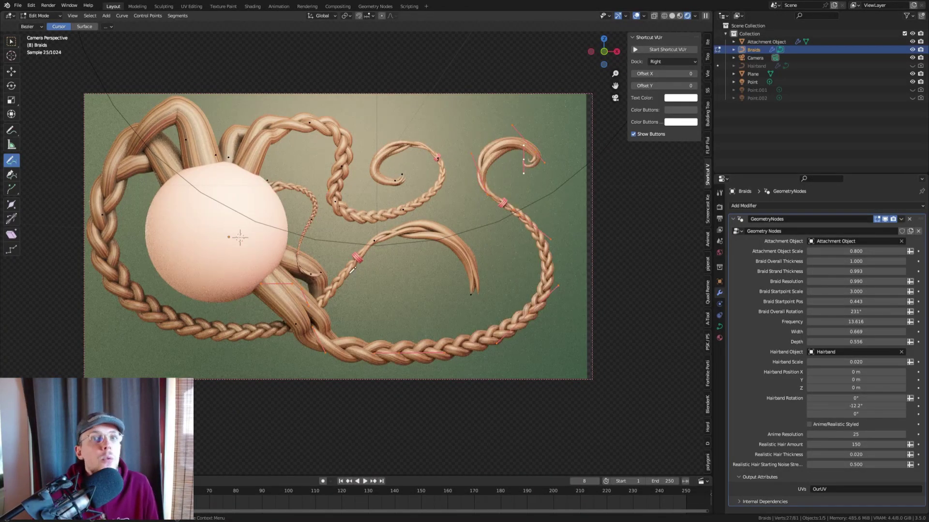
key(Tab)
- Try scaling up the sphere under the attached braids, then cancel the scaling
click(222, 245)
key(s)
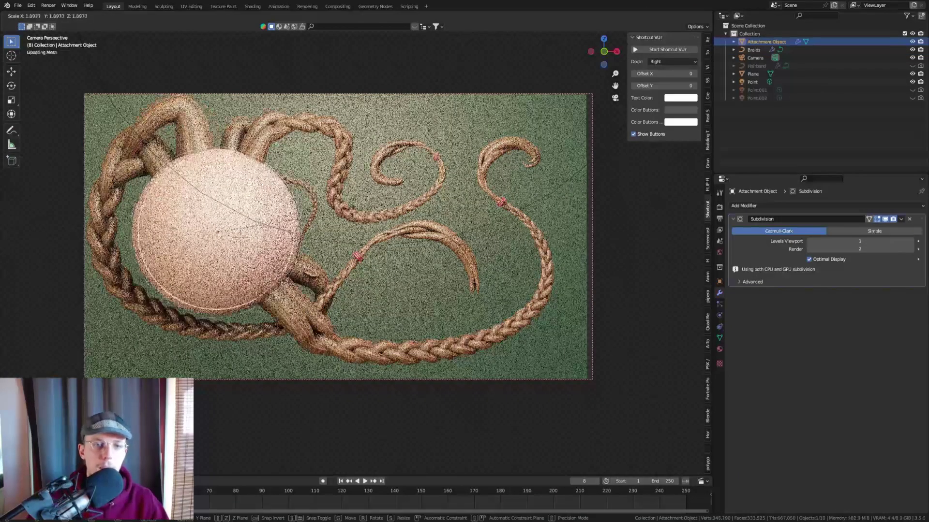
right_click(311, 214)
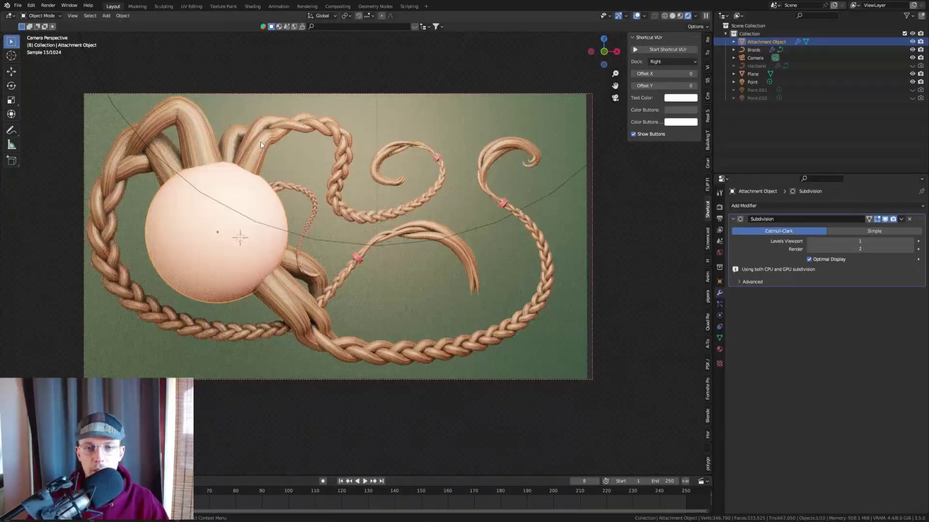
- Delete all the drawn curve points from the Braids object in Edit Mode
click(262, 145)
key(Tab)
key(a)
key(x)
click(261, 145)
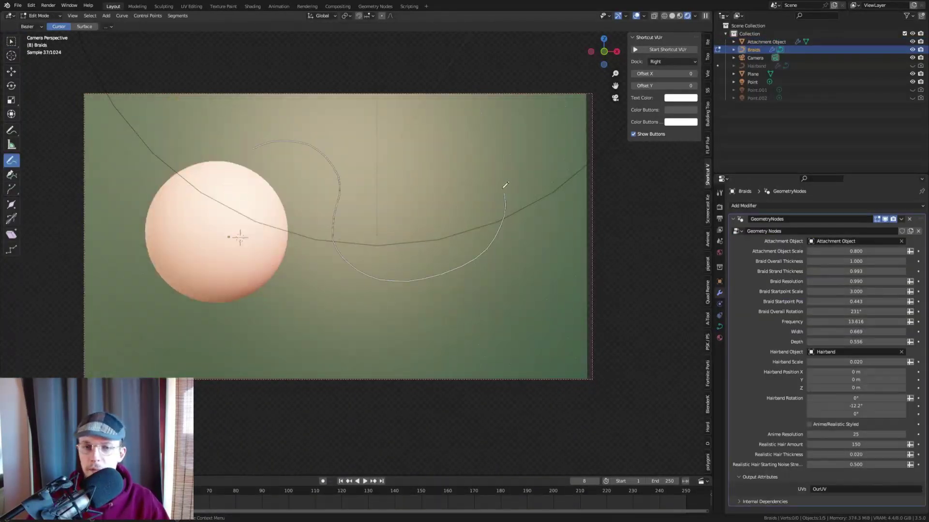
- Draw a large curling braid from the sphere's upper side and a tiny hooked braid at its opposite lower edge
drag(449, 191, 448, 189)
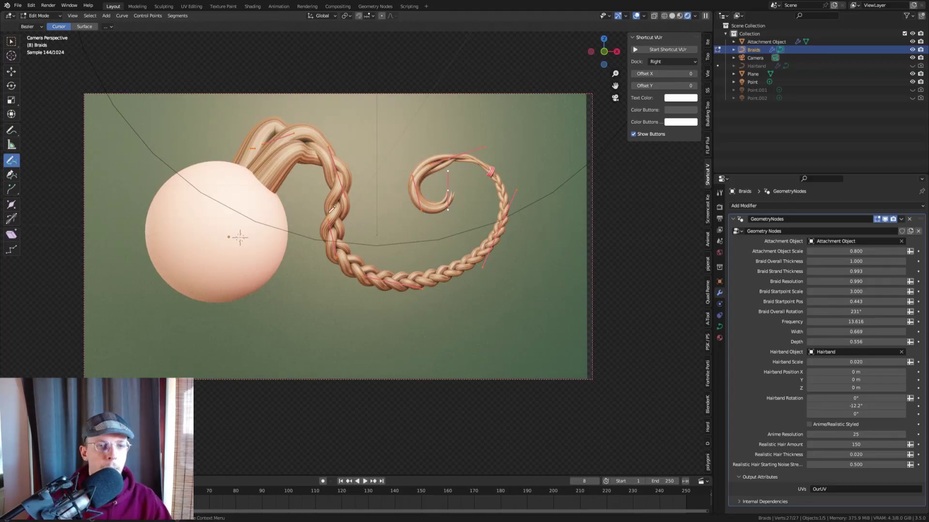
scroll(335, 209, down, 4)
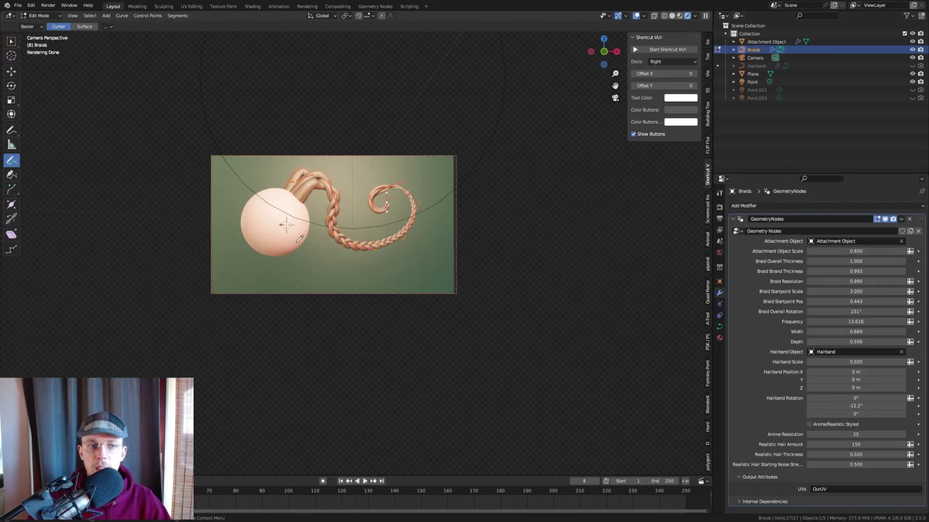
scroll(299, 239, up, 10)
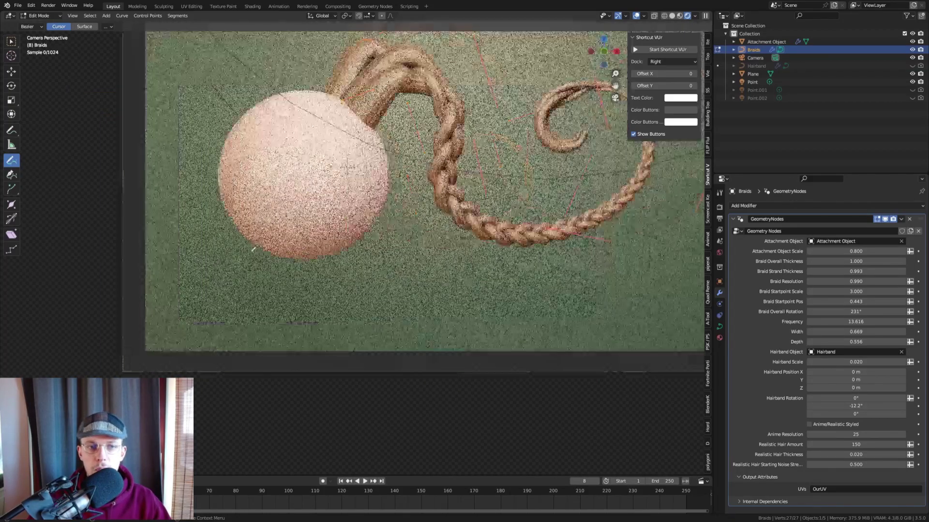
drag(252, 179, 226, 242)
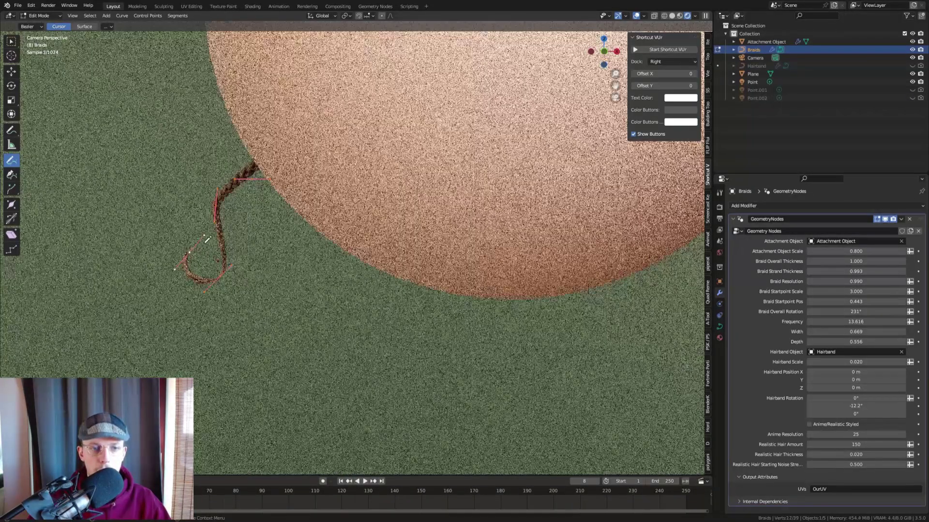
key(Tab)
scroll(230, 165, up, 4)
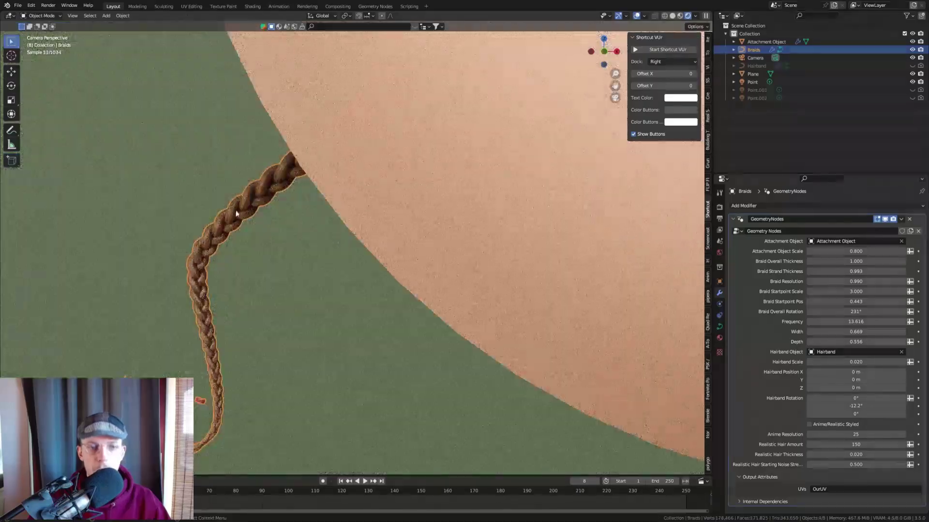
- Remove both the large and the tiny braid curves from the Braids object
key(Tab)
scroll(243, 213, down, 8)
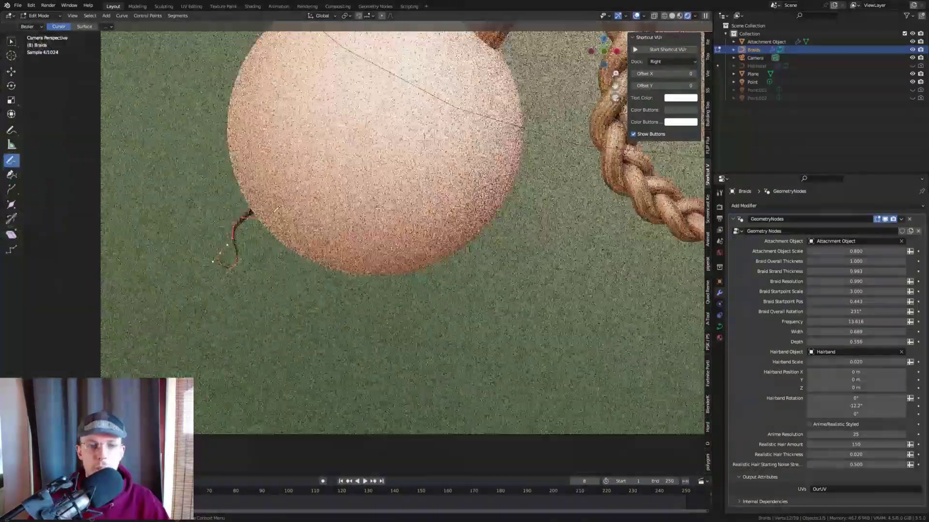
scroll(359, 125, down, 4)
scroll(217, 222, up, 1)
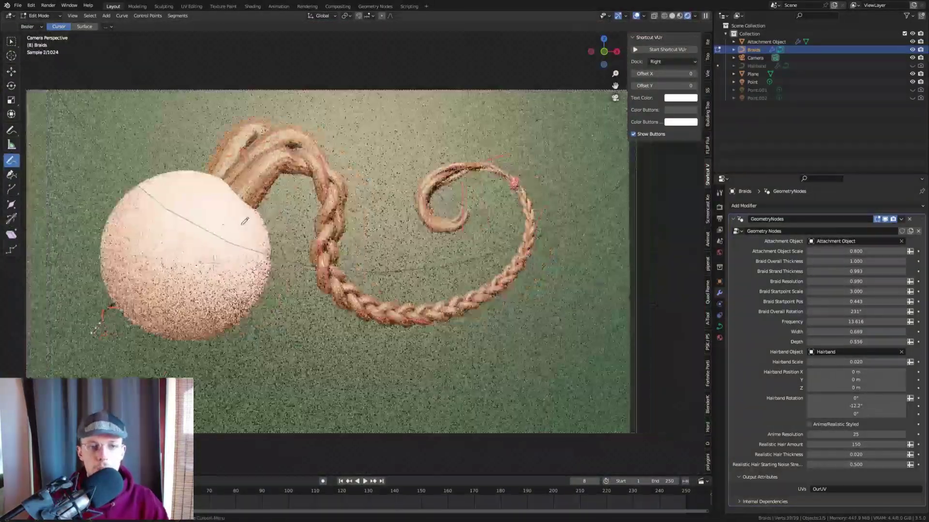
key(x)
click(208, 226)
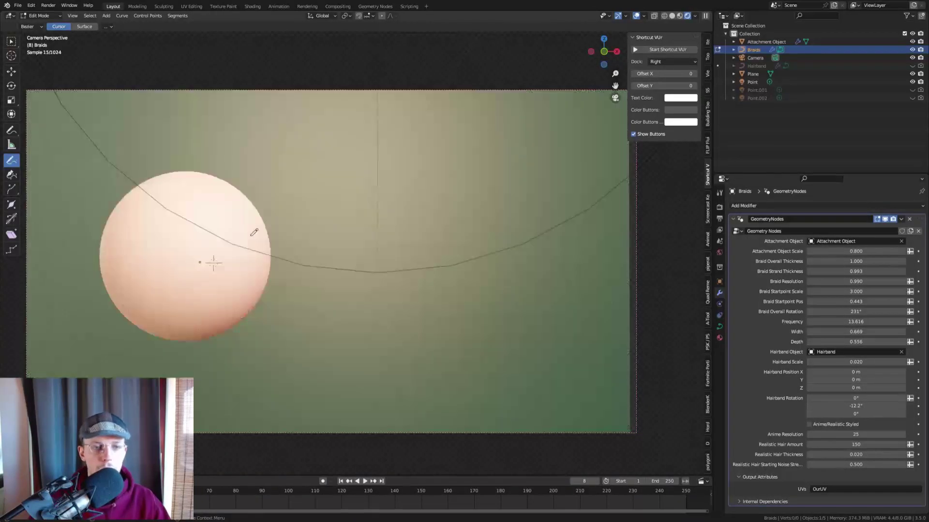
- Draw a small curled braid beside the sphere and a very long one looping beneath and around it past the camera frame
scroll(283, 274, up, 3)
mouse_move(269, 266)
mouse_down()
mouse_move(516, 261)
mouse_move(445, 291)
mouse_up()
scroll(423, 233, down, 2)
mouse_move(503, 208)
mouse_down()
mouse_move(195, 420)
mouse_move(265, 104)
mouse_move(196, 42)
mouse_up()
scroll(240, 188, down, 4)
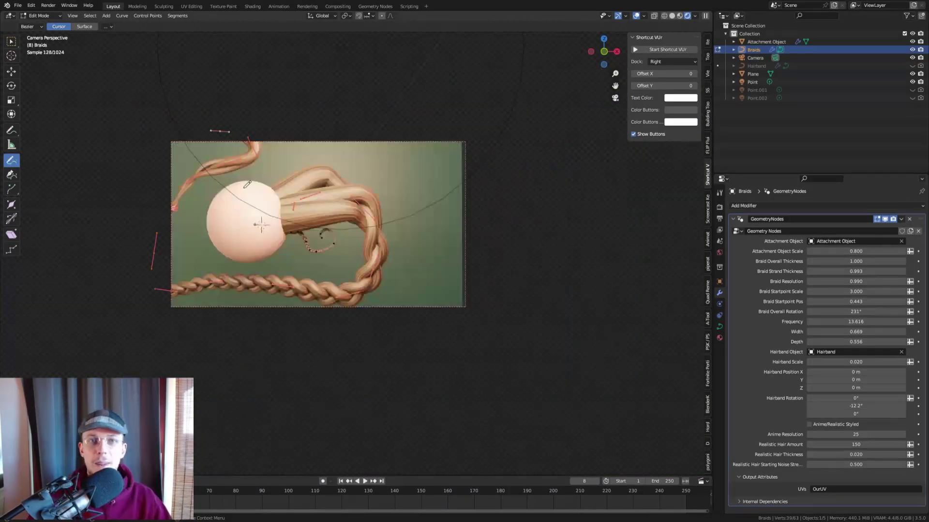
key(Tab)
shift+middle_drag(244, 188, 335, 172)
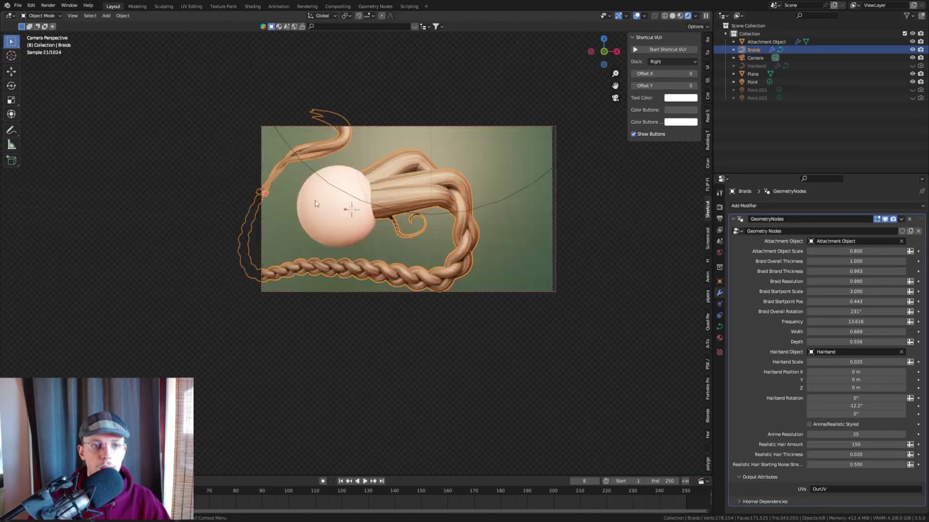
drag(329, 216, 327, 222)
key(g)
key(g)
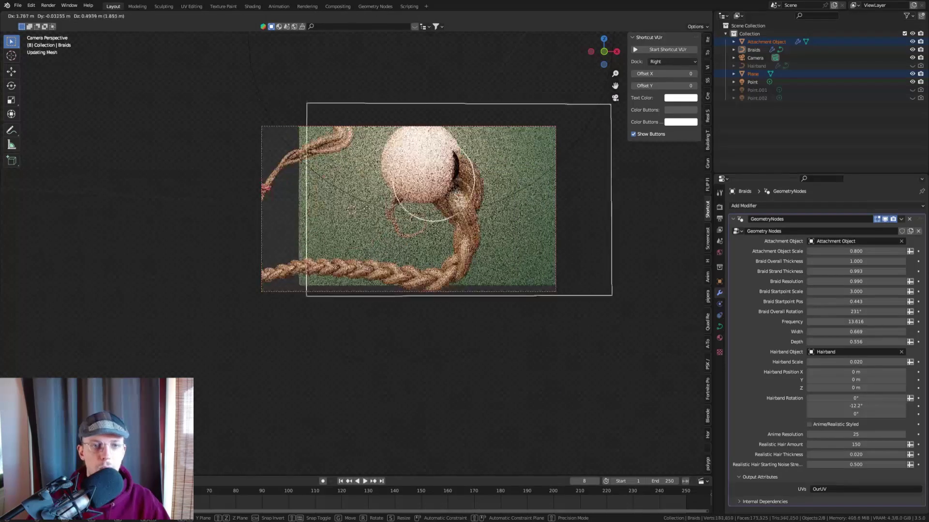
click(332, 225)
- Try moving and rotating only the sphere to test how the attached braids follow it
click(335, 220)
scroll(336, 217, up, 2)
key(g)
right_click(416, 203)
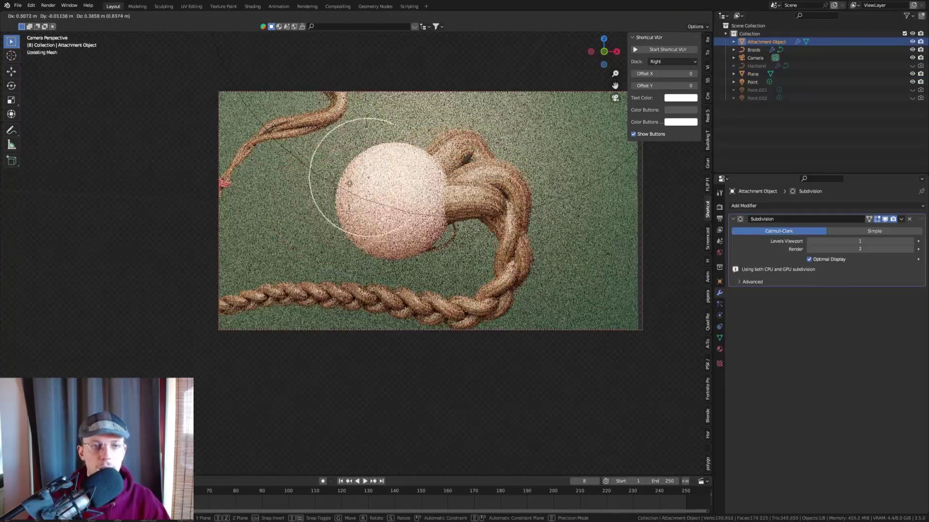
key(s)
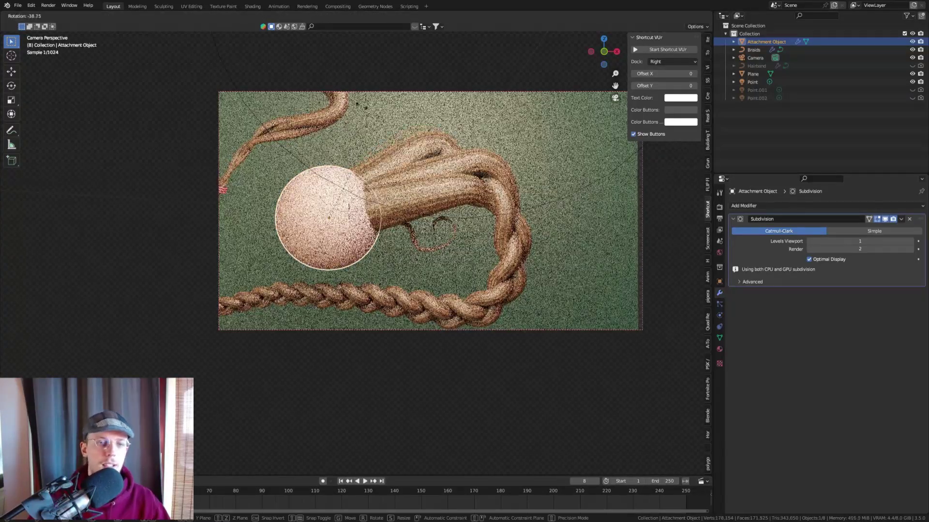
click(331, 196)
scroll(367, 175, down, 1)
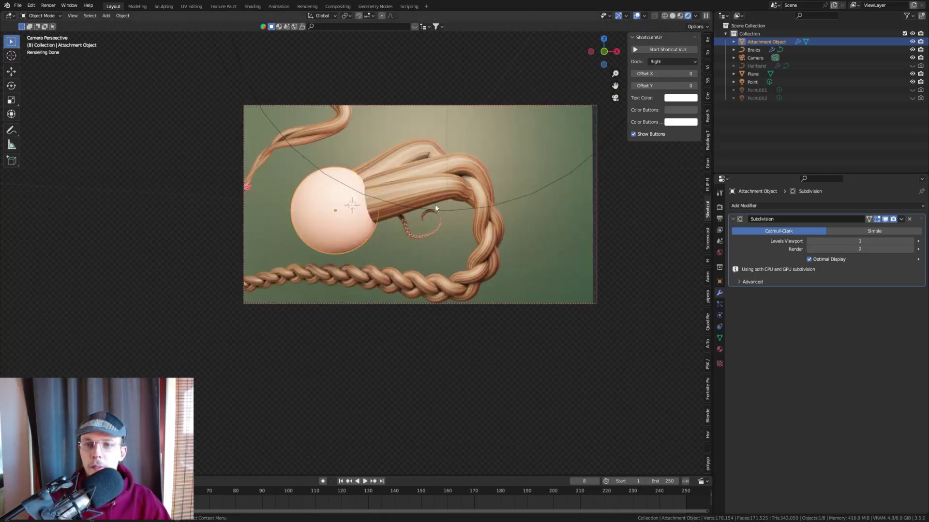
- Replace the existing braid curves with one new braid drawn from the sphere's upper edge, dipping down and curling at its end
click(420, 187)
key(Tab)
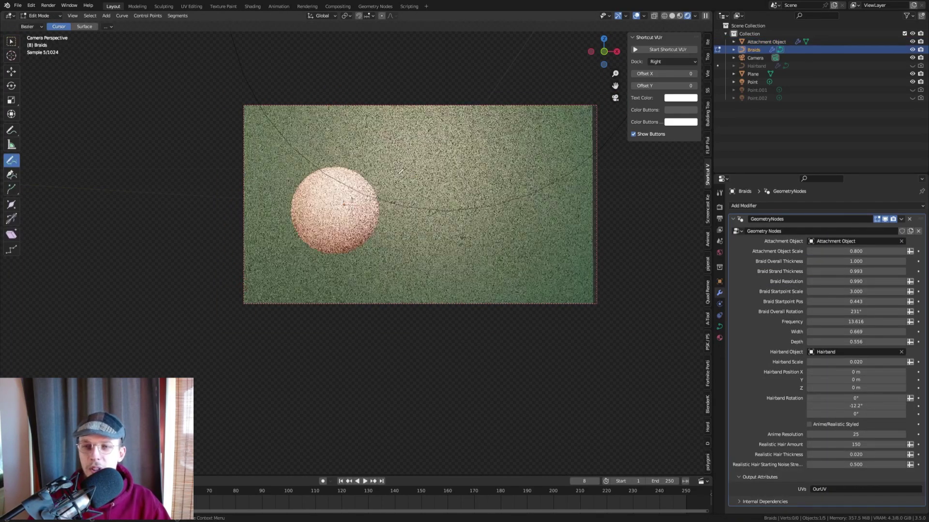
mouse_move(357, 157)
mouse_down()
mouse_move(587, 221)
mouse_move(531, 246)
mouse_up()
key(Tab)
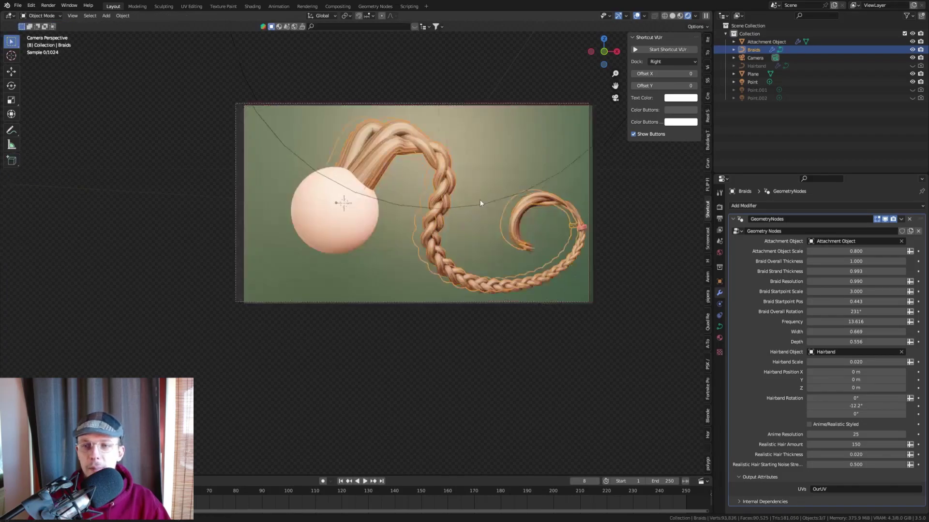
- Raise the braid modifier's Attachment Object Scale to 1 and lower it again to 0.922
shift+middle_drag(489, 201, 436, 192)
scroll(431, 254, up, 1)
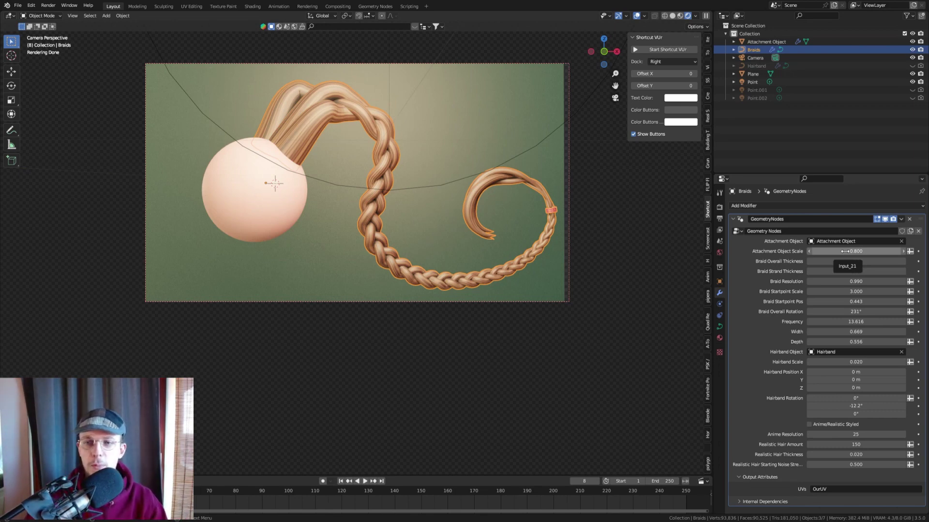
click(845, 252)
text(1)
key(Return)
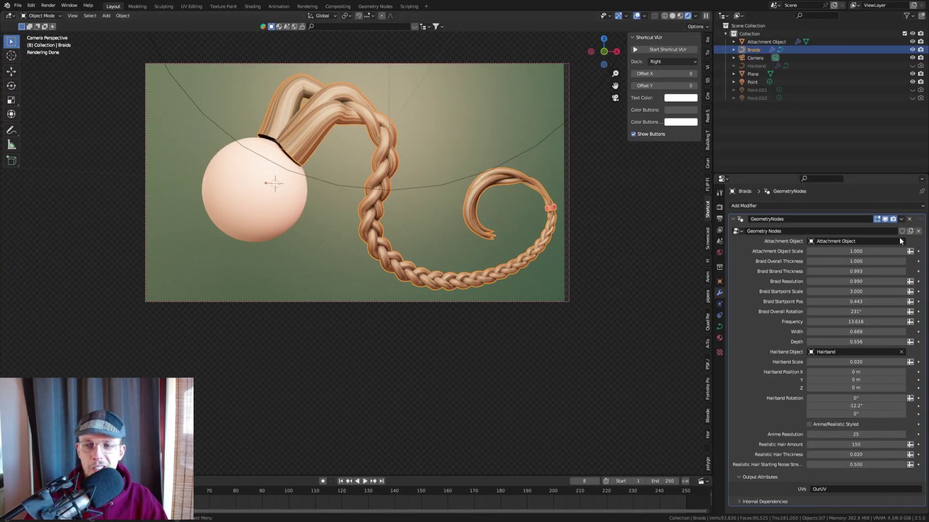
drag(880, 248, 880, 248)
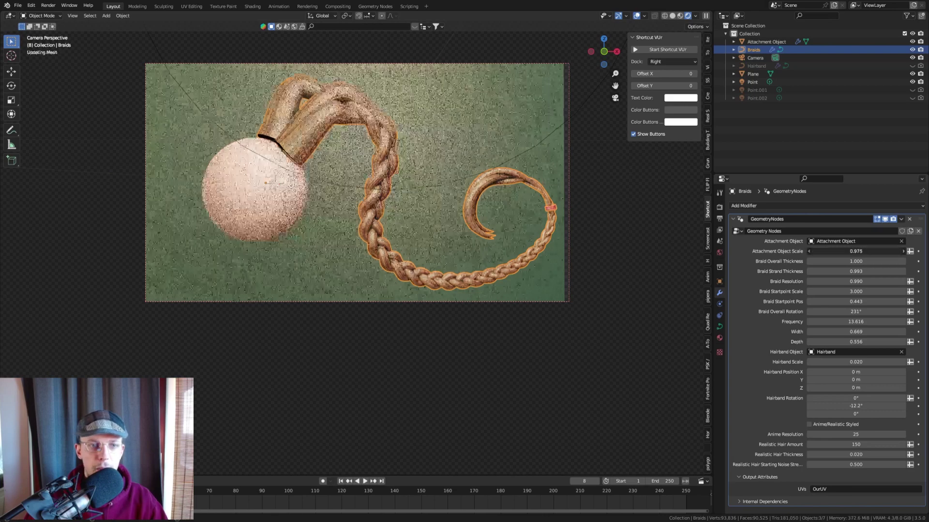
- Draw a second braid leaving the sphere's left side, sweeping down and curling up beneath the sphere
key(Tab)
mouse_move(222, 133)
mouse_down()
mouse_move(186, 125)
mouse_move(292, 269)
mouse_up()
key(Tab)
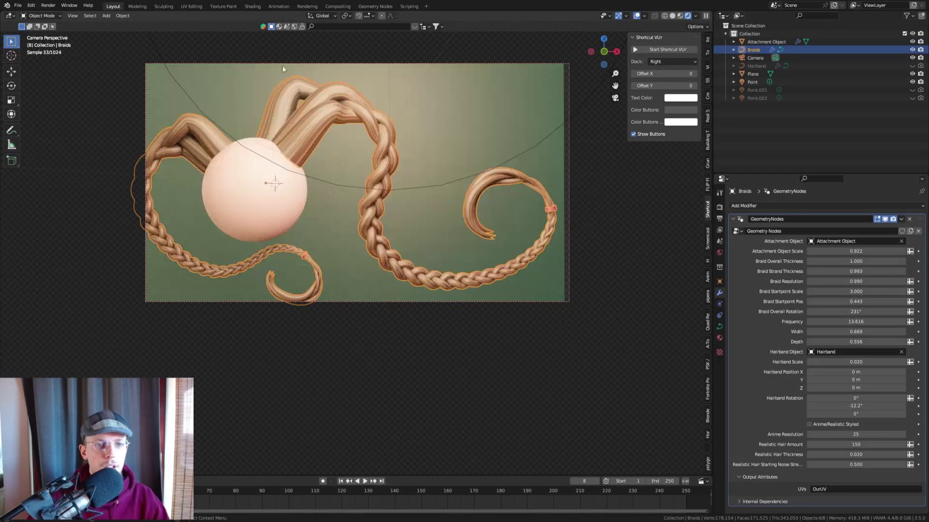
- Move the camera back along its local Z axis so both braids fit within the frame
click(278, 64)
key(g)
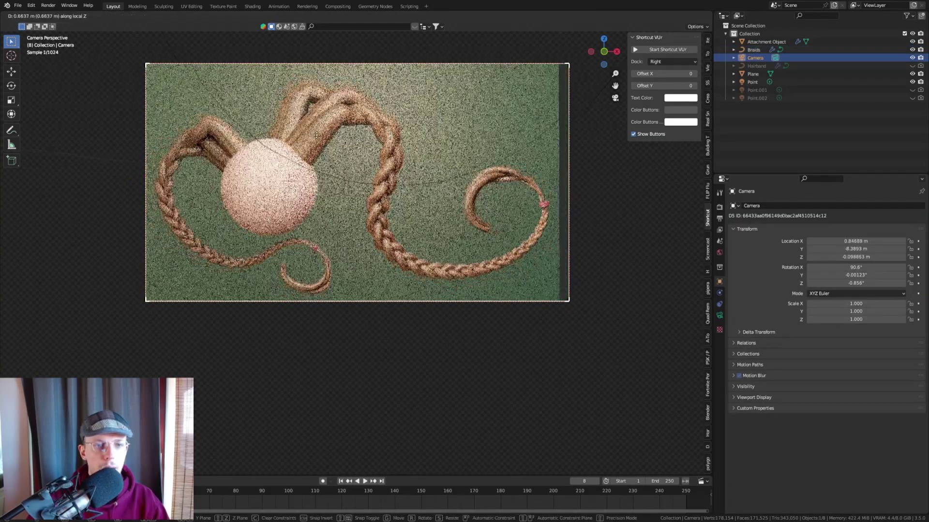
click(298, 96)
- Draw a tiny curled braid rising from the top of the sphere and set the Attachment Object Scale to 0.939
click(290, 116)
key(Tab)
scroll(278, 128, up, 4)
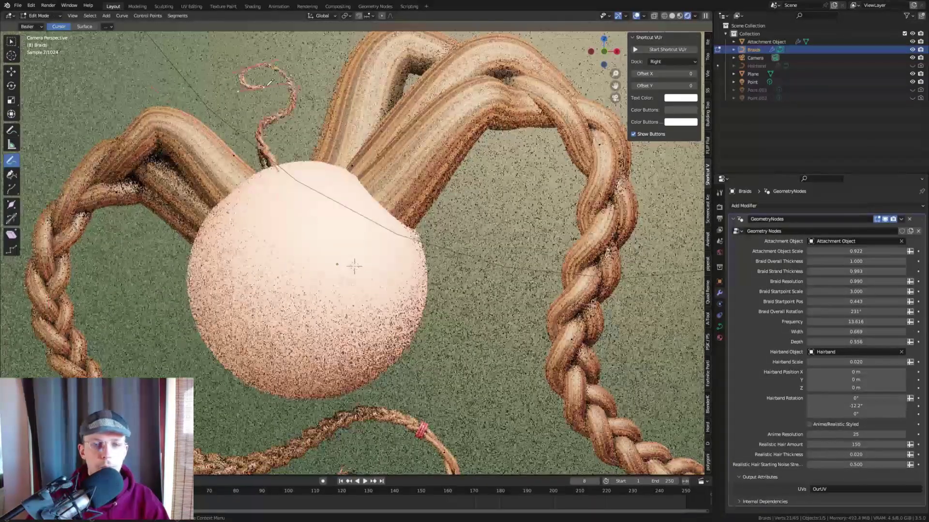
key(Tab)
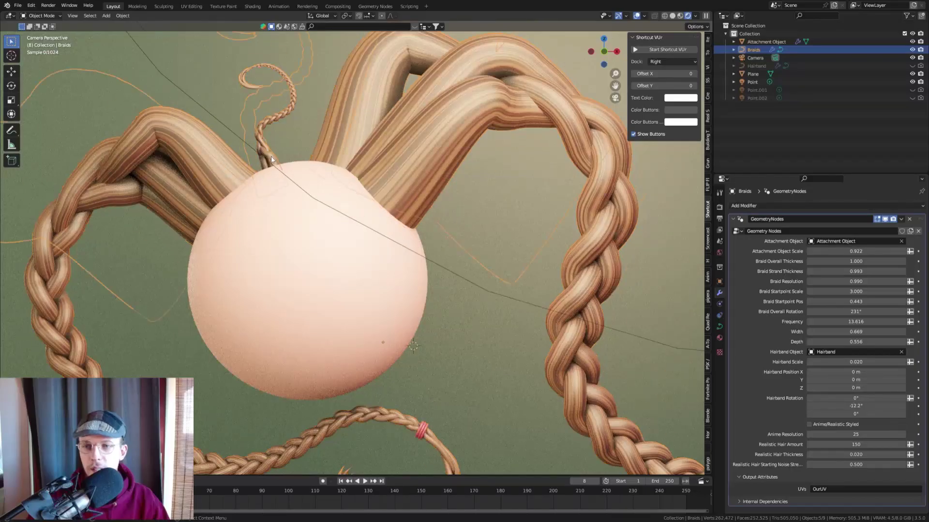
scroll(278, 146, up, 4)
drag(856, 251, 876, 251)
- Try shifting the hairband along its X position to centre it around the braid end, and undo the shift
scroll(300, 214, up, 3)
scroll(363, 241, down, 4)
scroll(326, 78, up, 5)
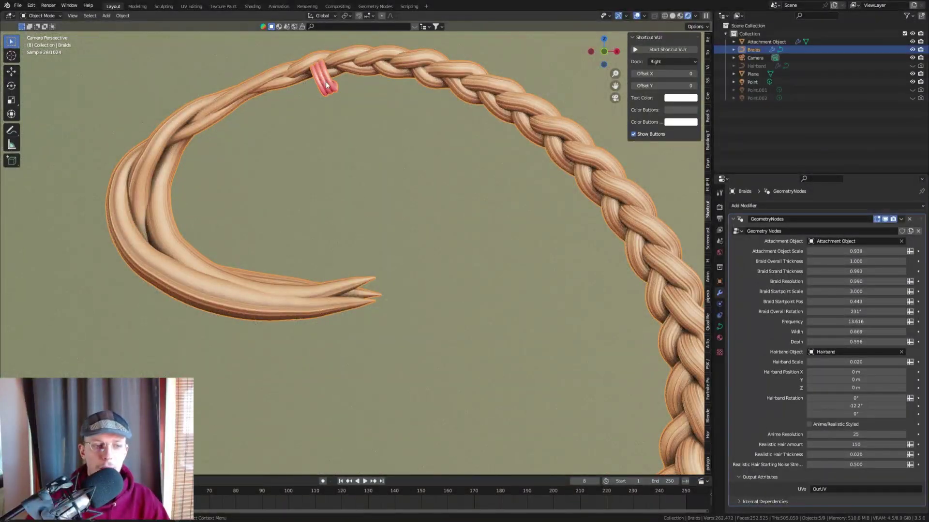
scroll(335, 83, down, 1)
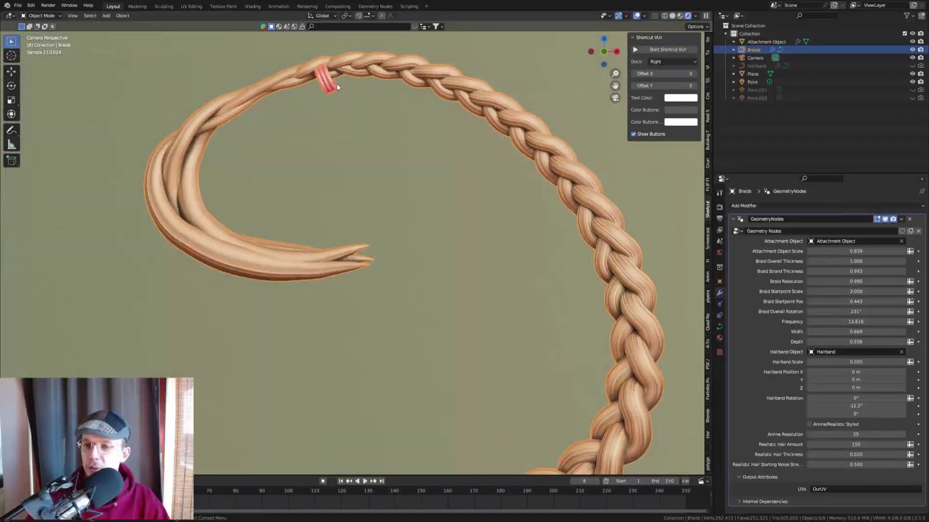
drag(844, 373, 888, 373)
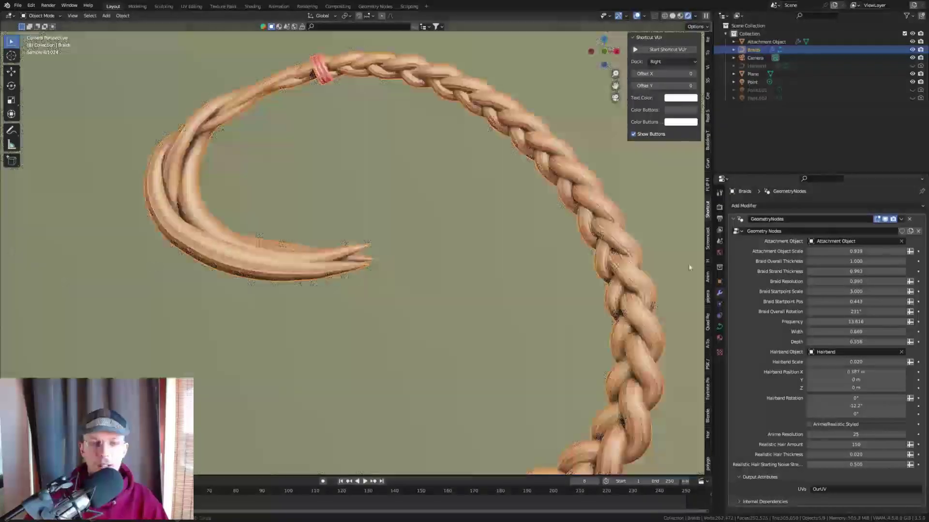
key(ctrl+z)
- Replace the braids with two new ones: a large one curling off the sphere's right side and a thin one hanging on the left
scroll(340, 103, down, 16)
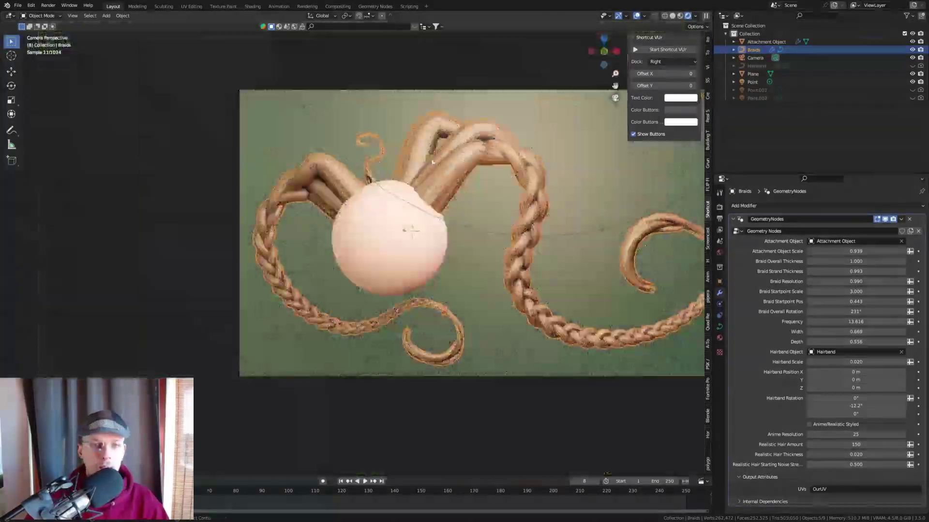
shift+middle_drag(432, 162, 289, 130)
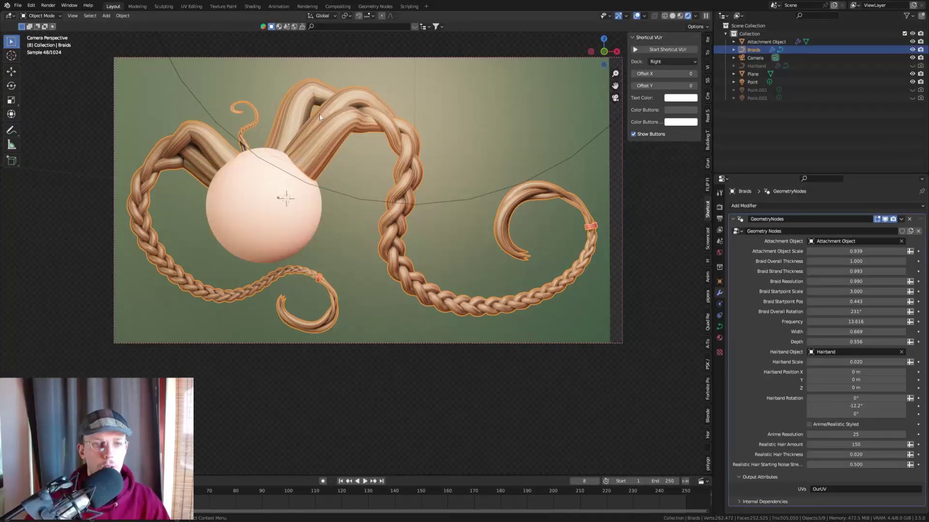
key(Tab)
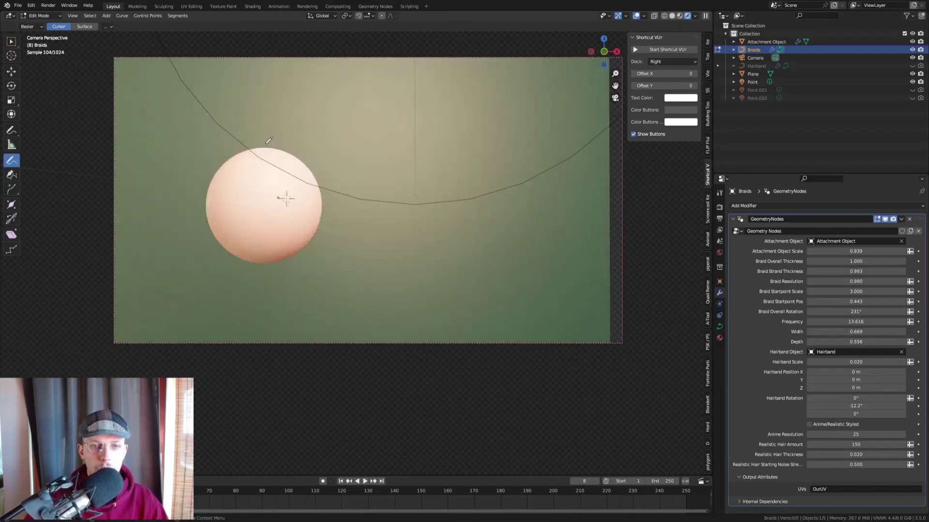
mouse_move(279, 122)
mouse_down()
mouse_move(152, 162)
mouse_move(175, 296)
mouse_move(401, 180)
mouse_move(497, 232)
mouse_up()
key(Tab)
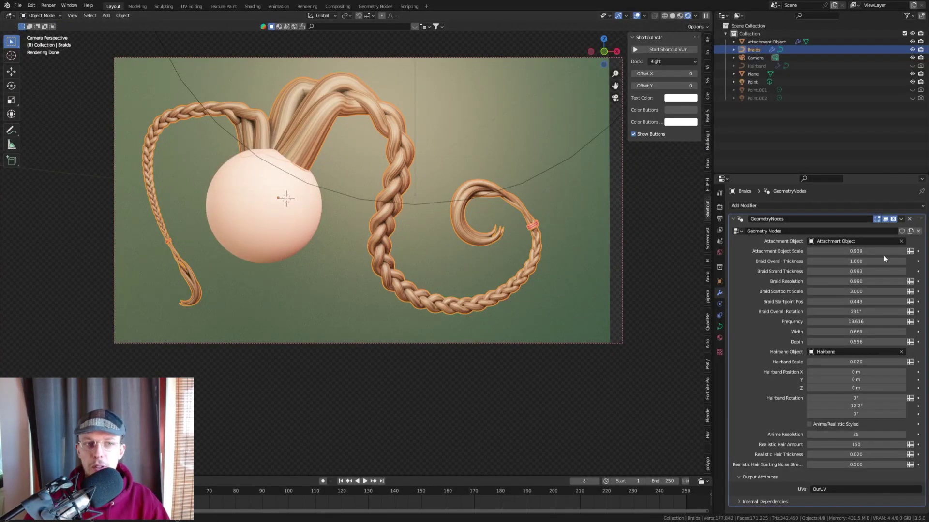
- Set the Attachment Object Scale to 0.900 and the Braid Overall Thickness to 0.808
drag(887, 252, 852, 261)
mouse_move(856, 261)
mouse_down()
mouse_move(891, 262)
mouse_move(820, 262)
mouse_move(851, 261)
mouse_up()
- Hide the green background plane and reselect the Braids object
click(517, 114)
key(h)
click(405, 133)
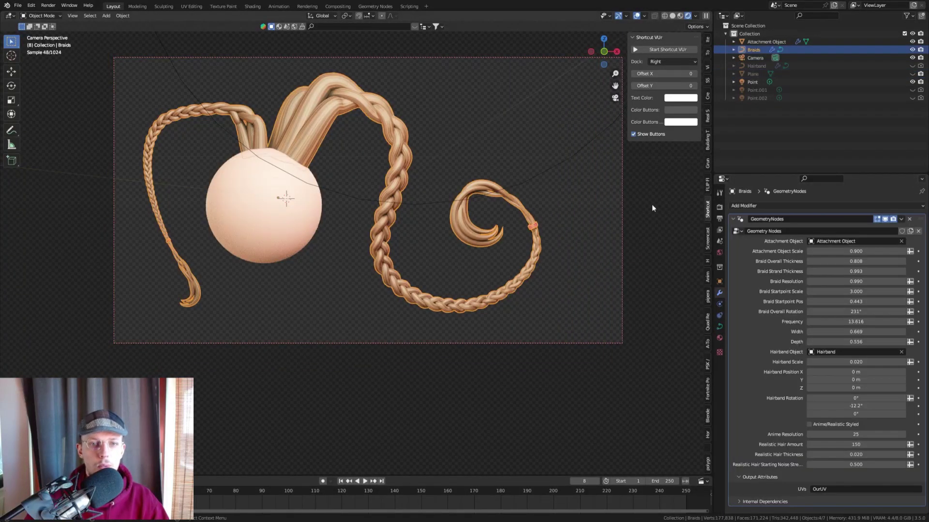
- Set the Attachment Object Scale to 0.790 and the Braid Overall Thickness to 1.015
mouse_move(852, 261)
mouse_down()
mouse_move(871, 262)
mouse_move(854, 261)
mouse_move(863, 251)
mouse_move(854, 271)
mouse_move(841, 272)
mouse_move(854, 272)
mouse_up()
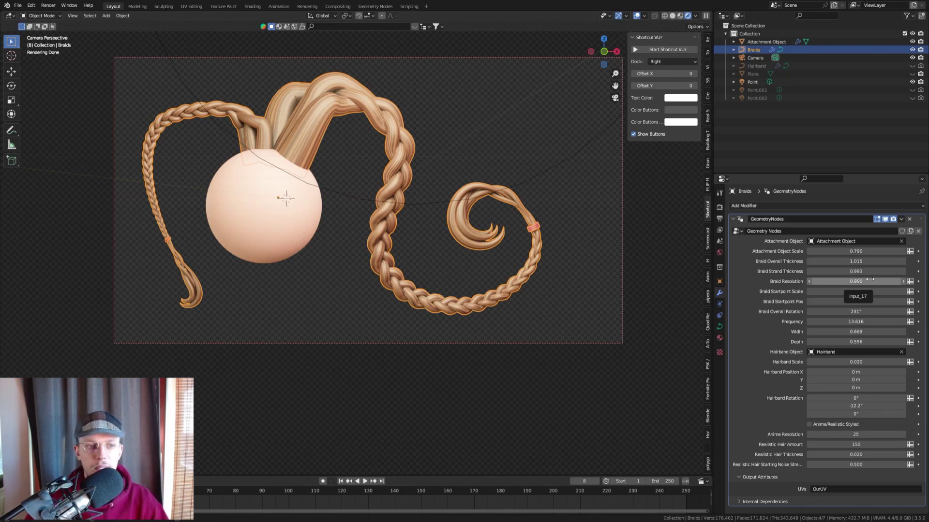
- Try raising the braid Frequency to 38.746 and undo the change
scroll(408, 185, up, 2)
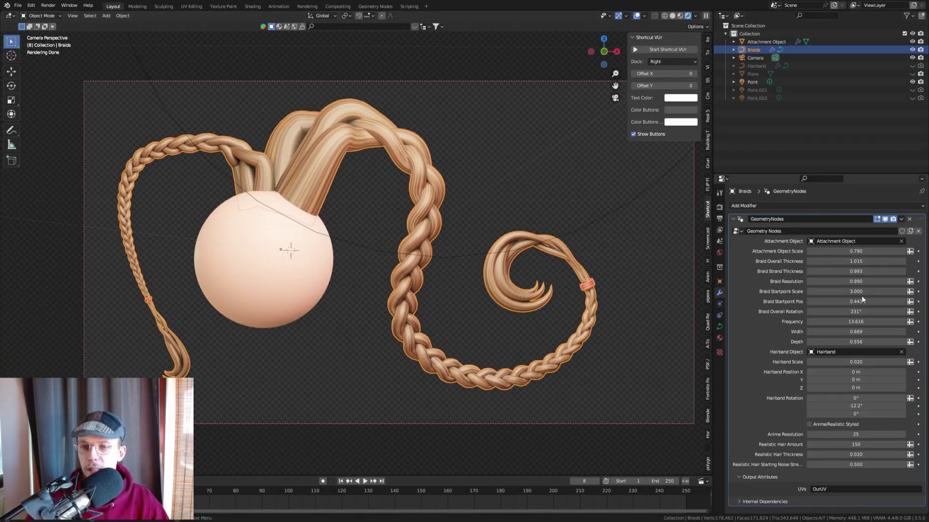
drag(855, 322, 865, 322)
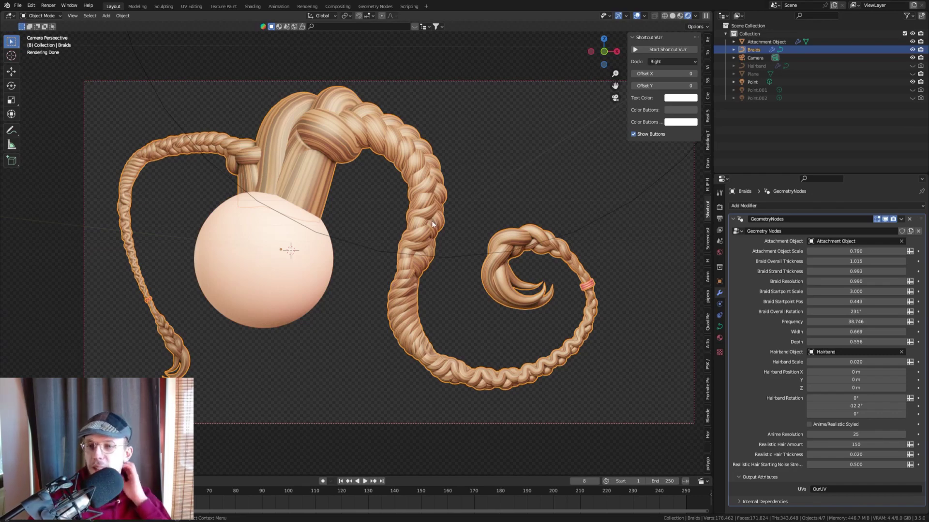
key(ctrl+z)
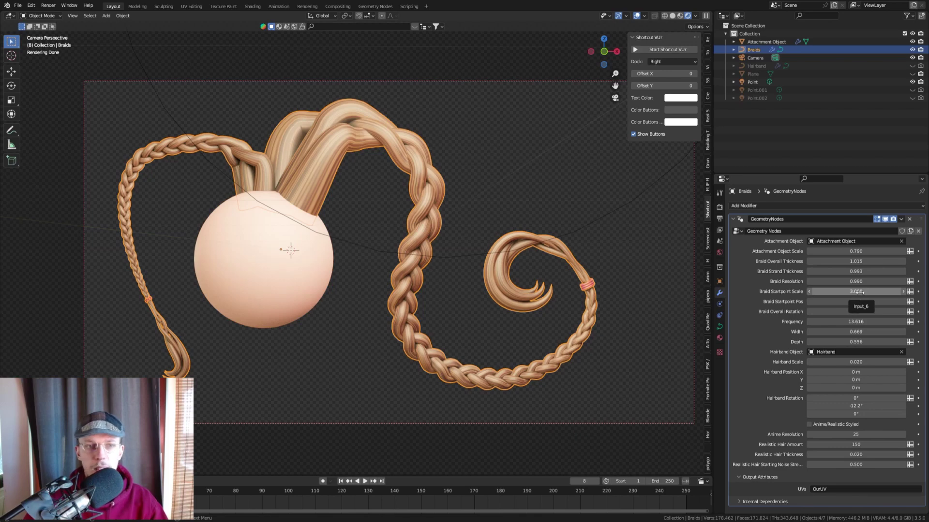
- Raise the Braid Startpoint Scale to 7.191 and draw a small curled braid from the sphere's lower right side
drag(856, 292, 899, 291)
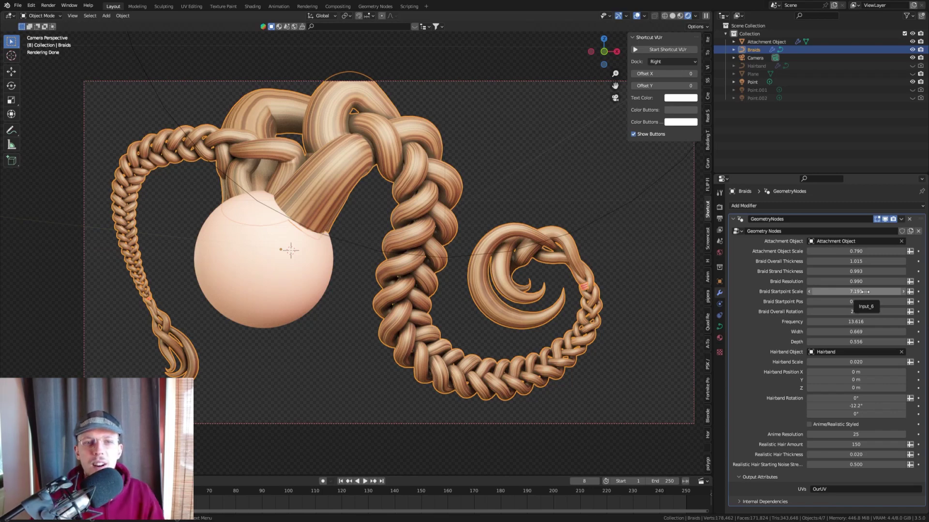
key(Tab)
mouse_move(338, 272)
mouse_down()
mouse_move(292, 387)
mouse_move(320, 378)
mouse_up()
key(Tab)
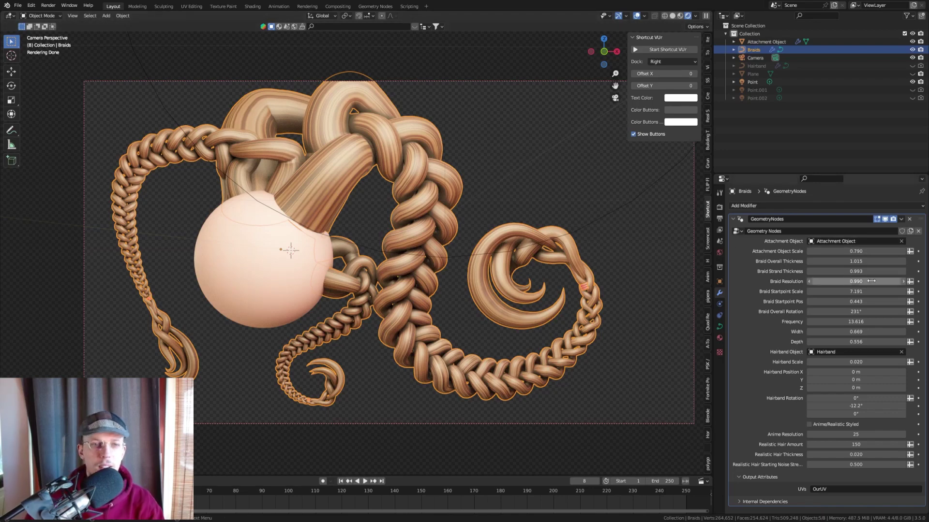
- Set the Braid Startpoint Scale to 3
click(857, 292)
text(3)
key(Return)
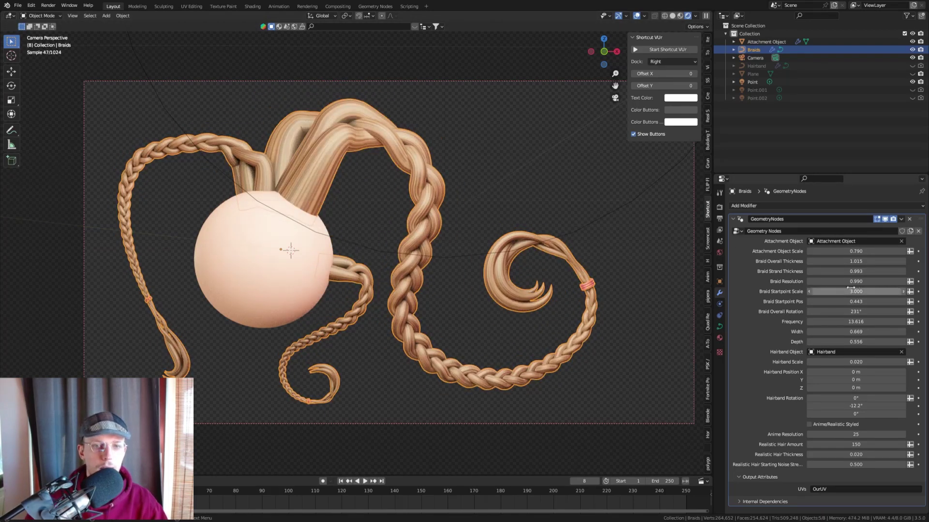
- Try a Braid Startpoint Scale of 1 with Width 1.079 and Depth 0.966, and undo these three changes
drag(868, 289, 813, 289)
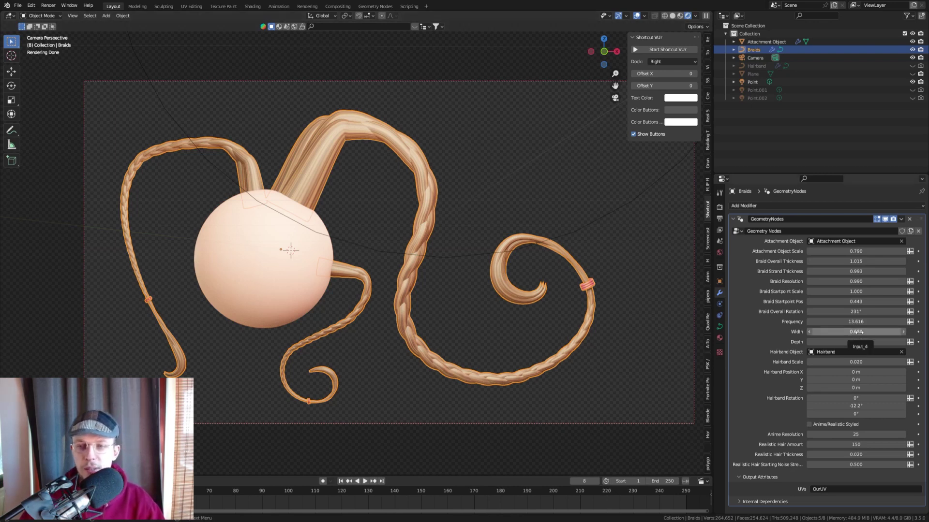
drag(859, 333, 860, 333)
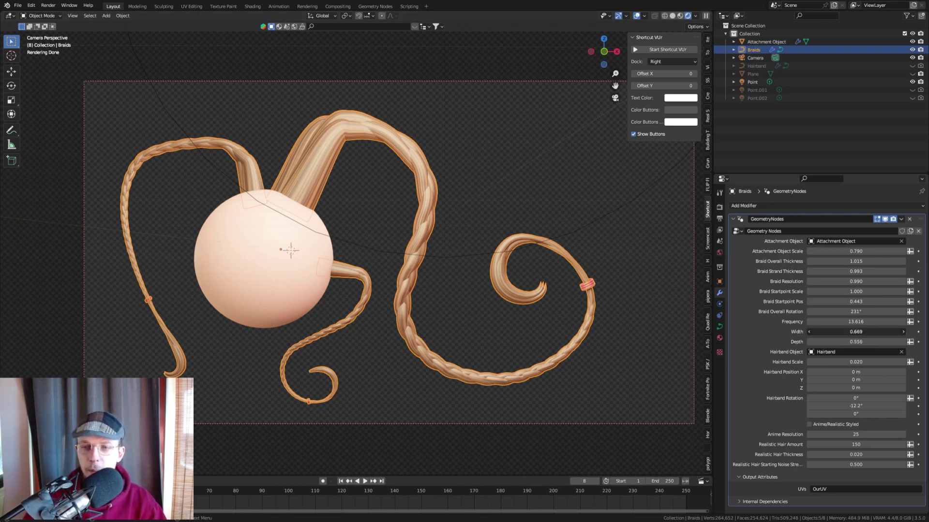
drag(857, 342, 878, 342)
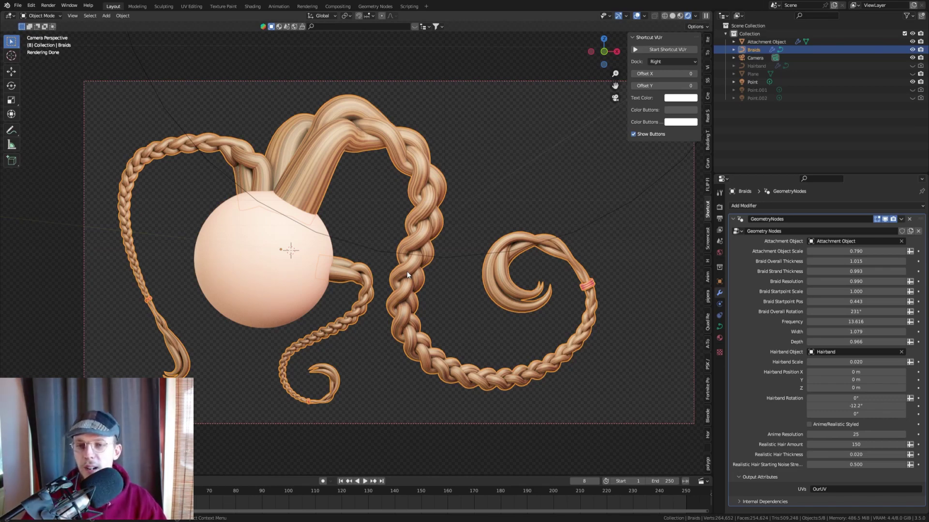
key(ctrl+z)
key(ctrl+z)
key(ctrl+z)
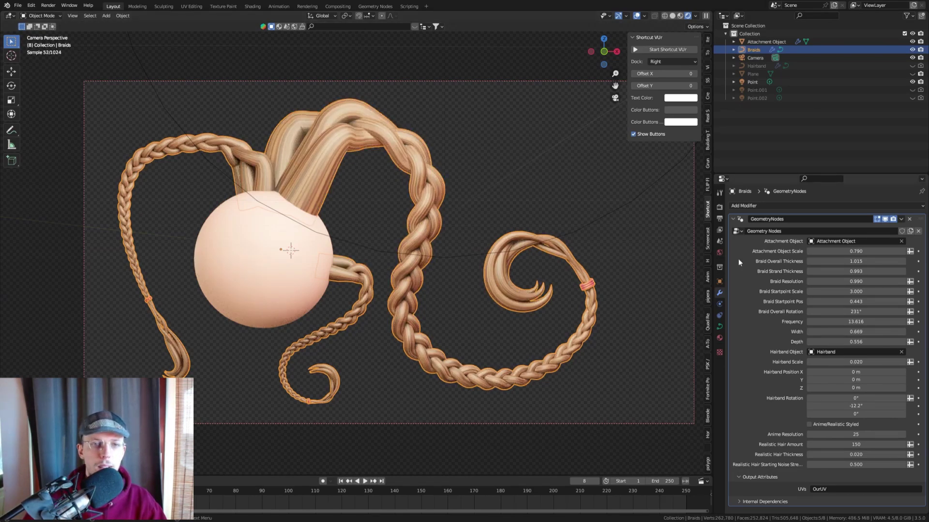
- Set the Braid Startpoint Pos to 0.253 and the Braid Overall Rotation to 492°
drag(855, 301, 905, 312)
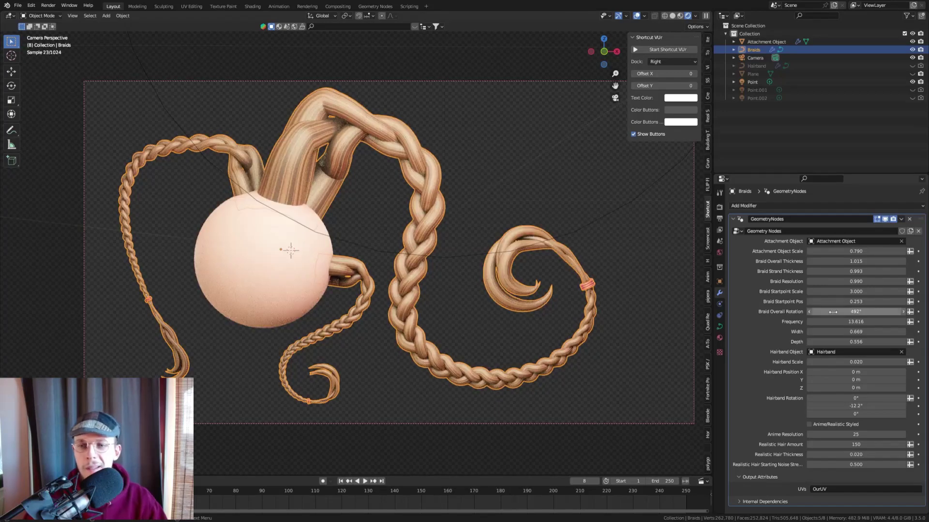
- Try lowering the braid Frequency to 4.896 and undo the change
drag(839, 322, 790, 322)
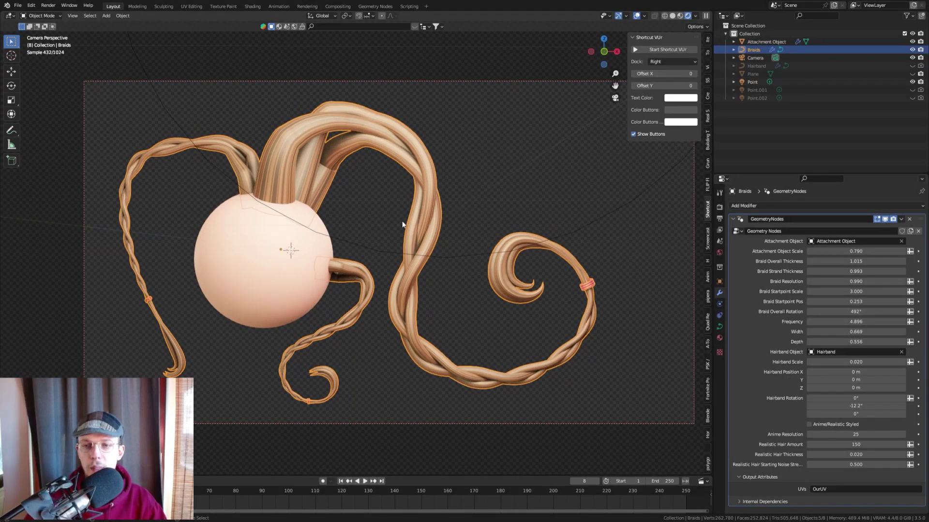
key(ctrl+z)
- Set the braid Width to 1.049 and Depth to 0.636, and inspect the strands from the side
mouse_move(856, 333)
mouse_down()
mouse_move(909, 341)
mouse_move(844, 335)
mouse_up()
middle_drag(429, 251, 392, 248)
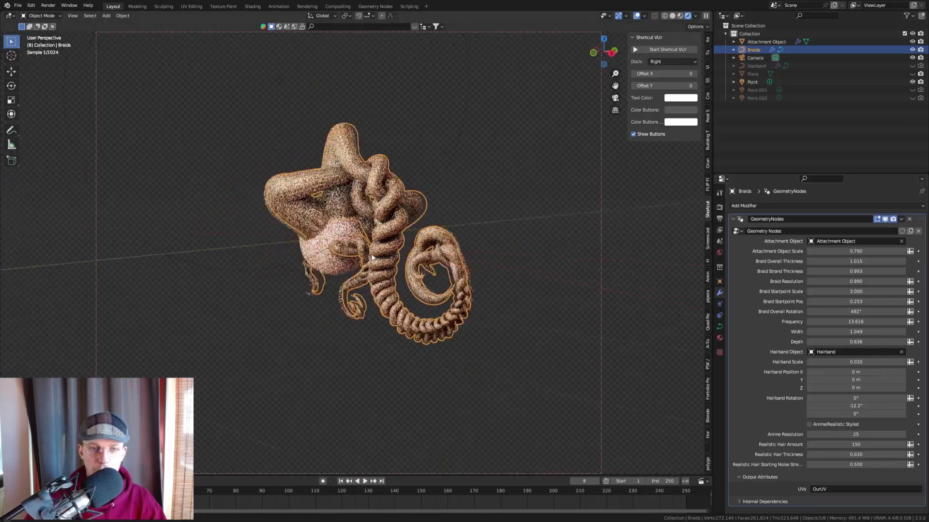
scroll(394, 239, up, 4)
- Try raising the braid Depth to 1.186, undo it and look at the braids from the front
drag(856, 342, 783, 311)
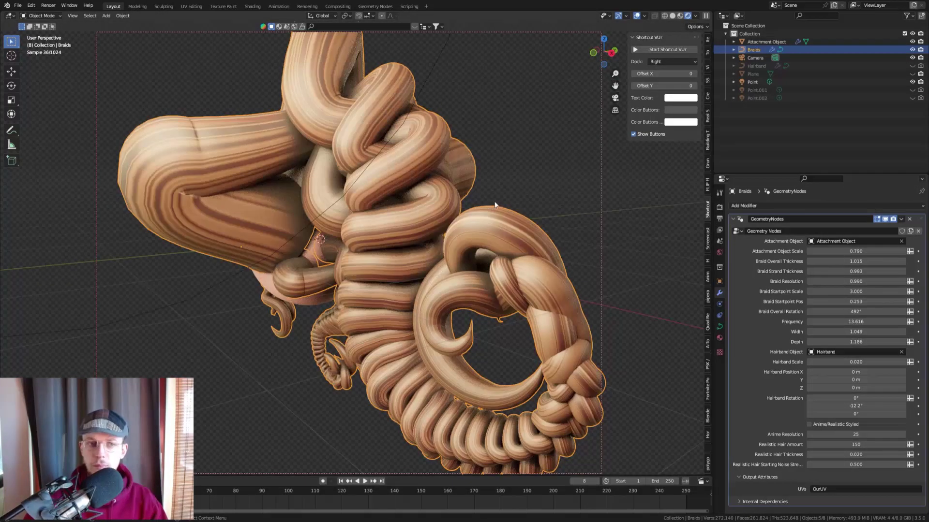
key(ctrl+z)
key(KP_1)
scroll(380, 235, down, 3)
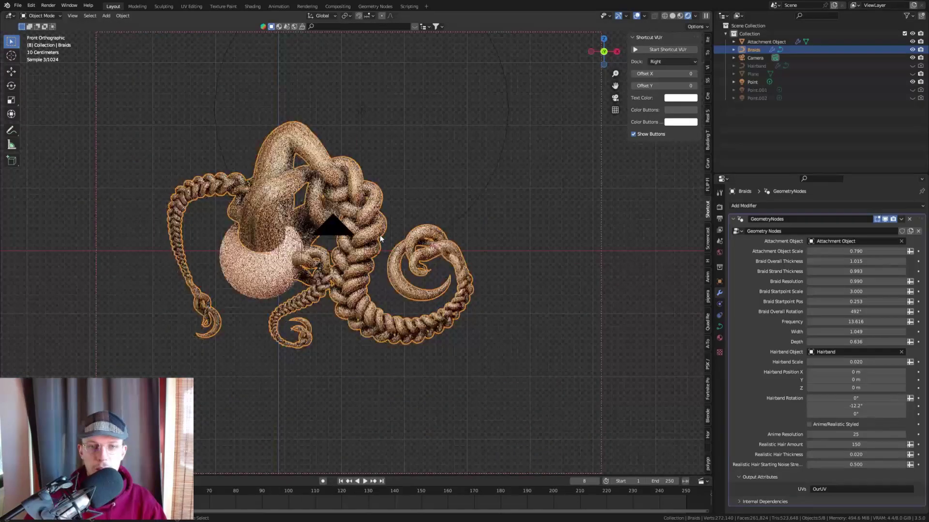
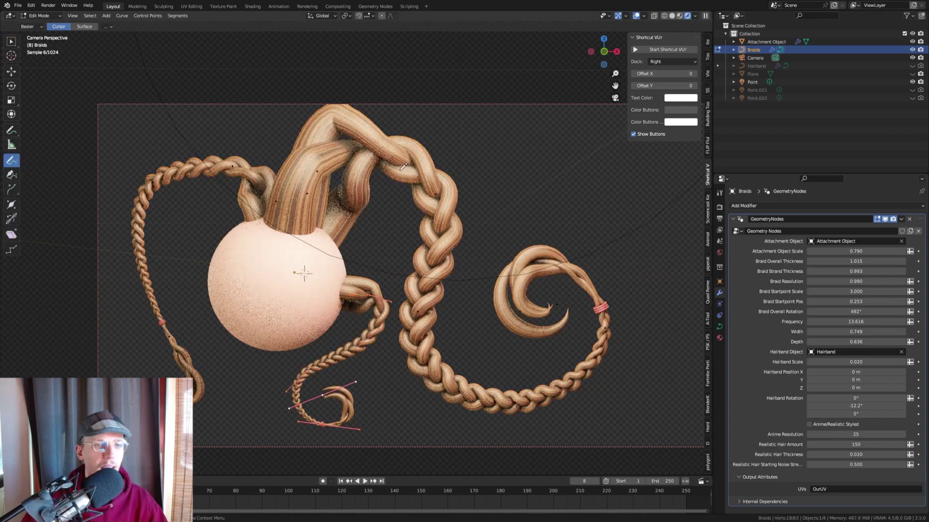
- Delete all braid curves and draw a single new braid from the top of the sphere, looping down into a curl
key(x)
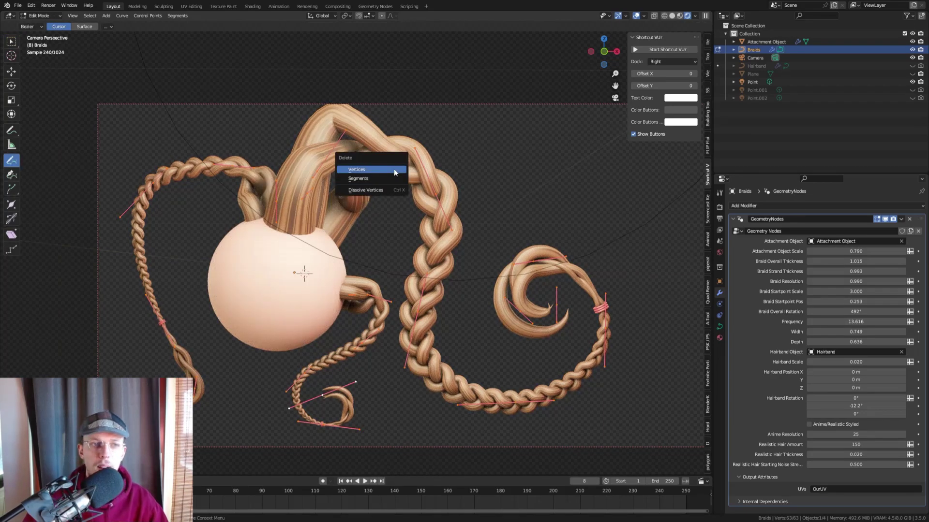
click(394, 169)
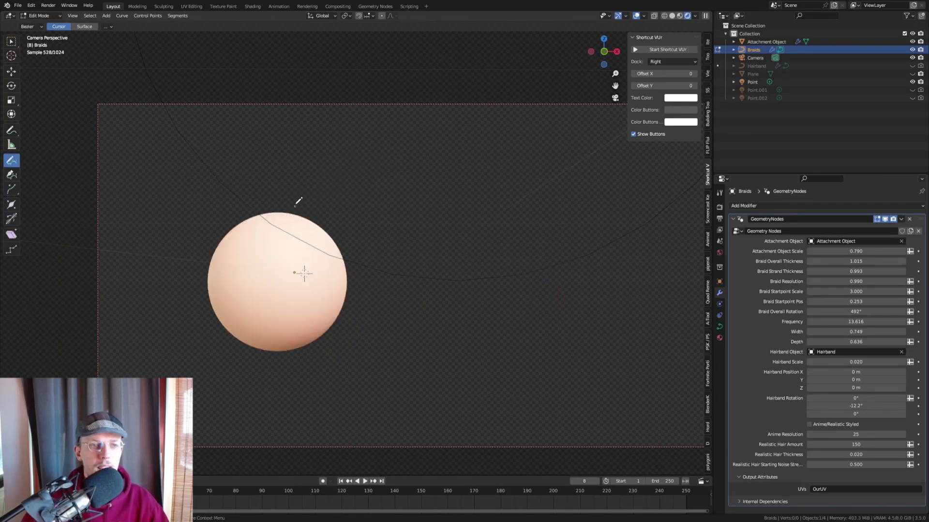
mouse_move(294, 207)
mouse_down()
mouse_move(403, 301)
mouse_move(501, 272)
mouse_move(511, 333)
mouse_up()
key(Tab)
scroll(423, 232, up, 5)
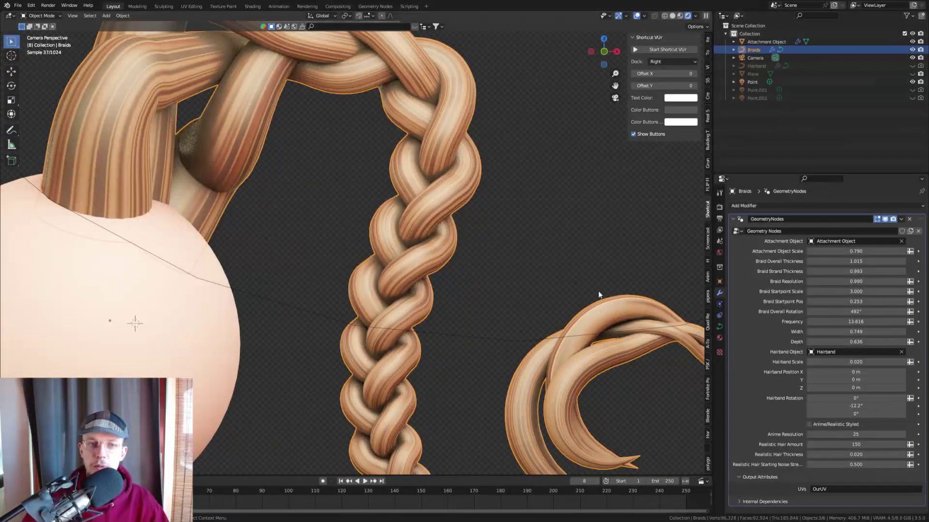
- Turn on Anime/Realistic Styled for the braid and deselect it to show the realistic hair strands
scroll(598, 295, down, 6)
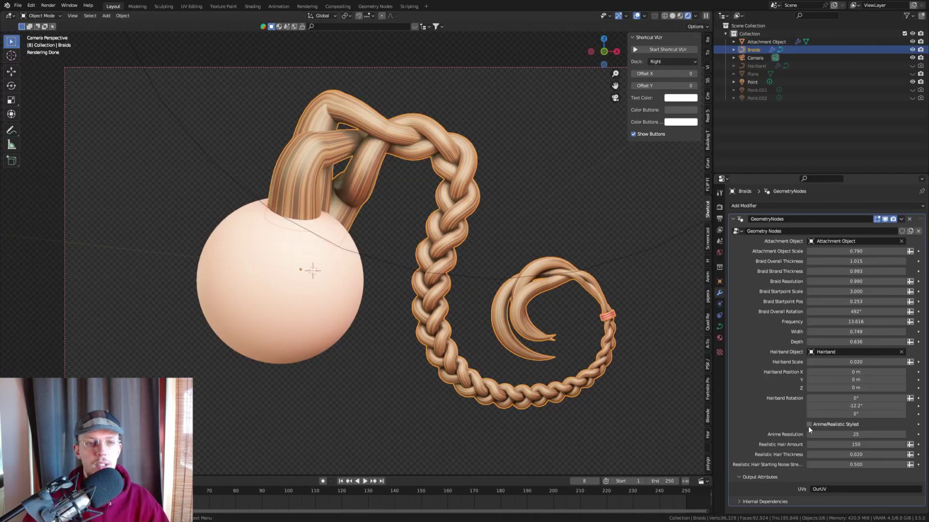
click(808, 425)
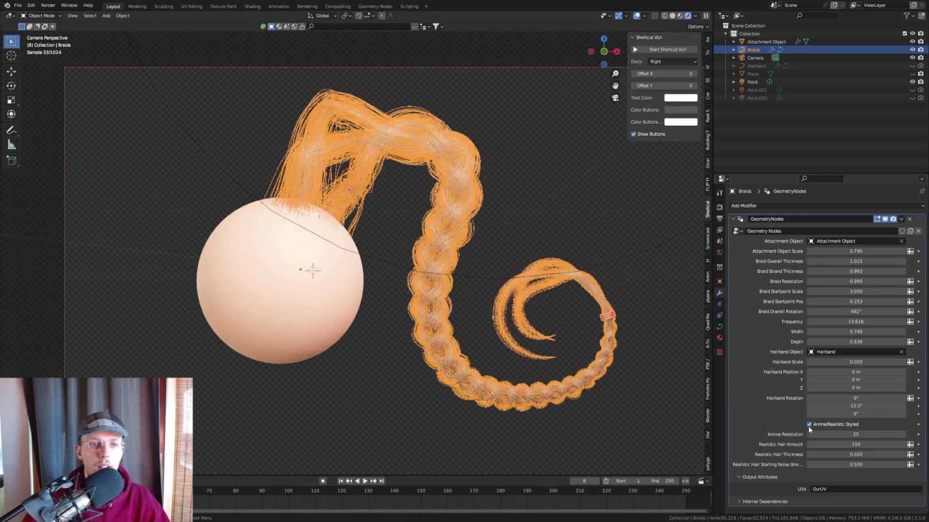
click(509, 158)
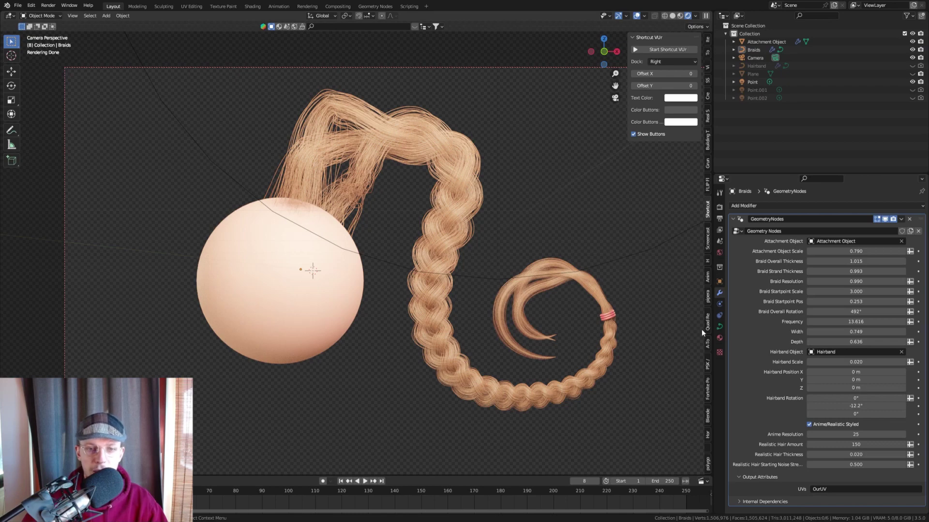
- Darken the Base Color of the Hair material to a very dark brown
click(720, 338)
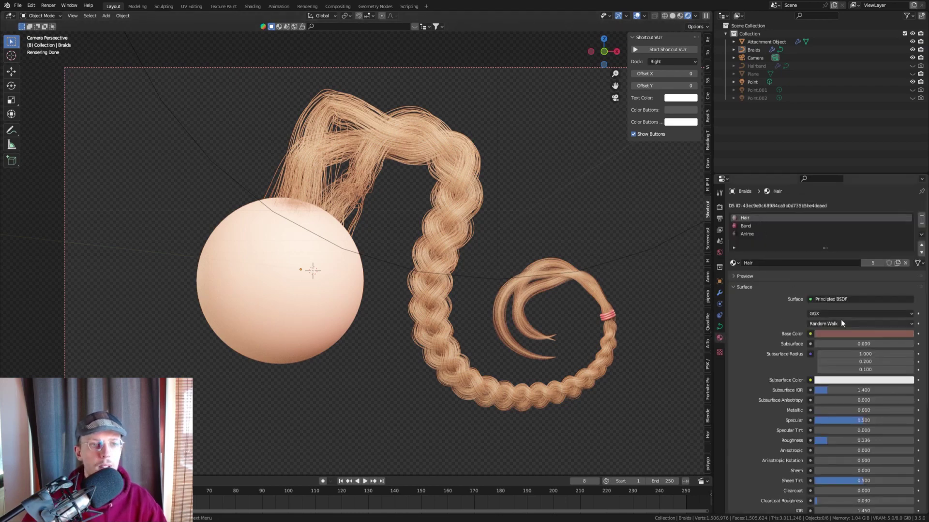
click(863, 334)
drag(907, 255, 907, 280)
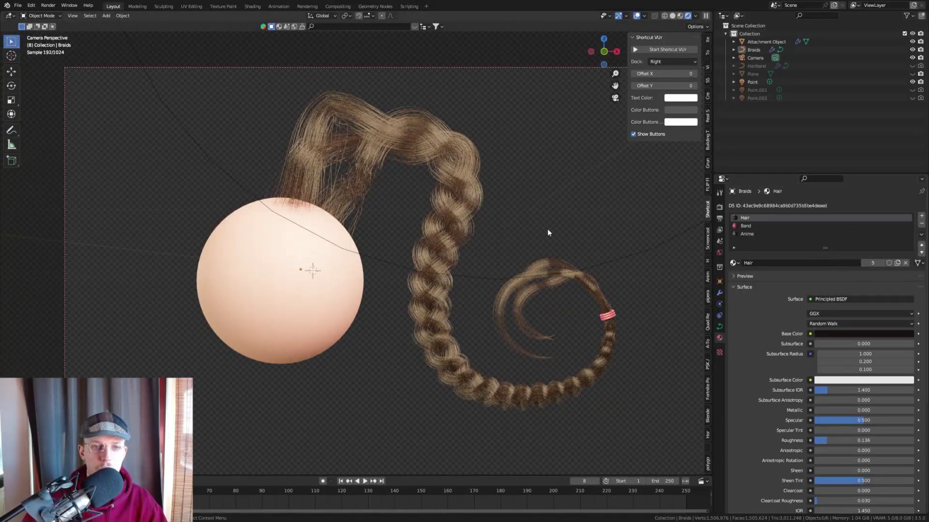
click(459, 252)
- Try turning off Anime/Realistic Styled in the braid's modifier and undo the change
click(719, 293)
click(682, 287)
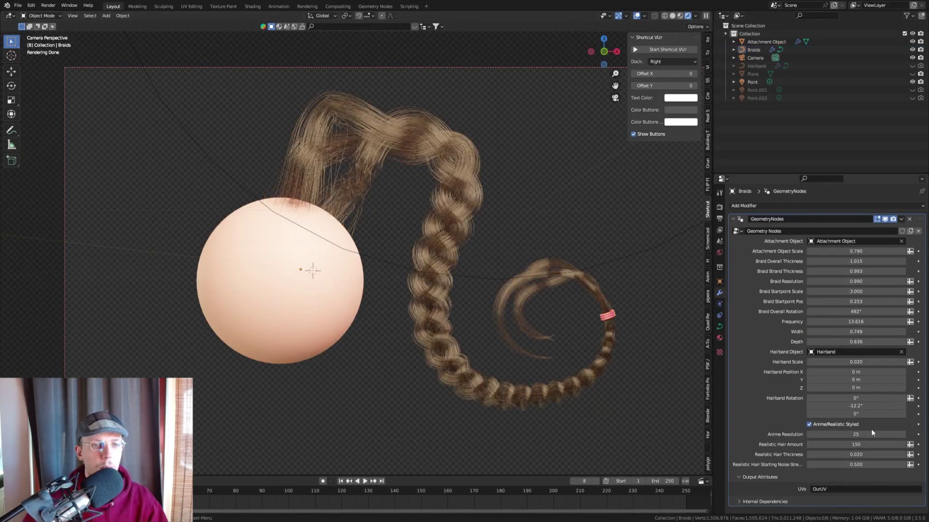
click(809, 424)
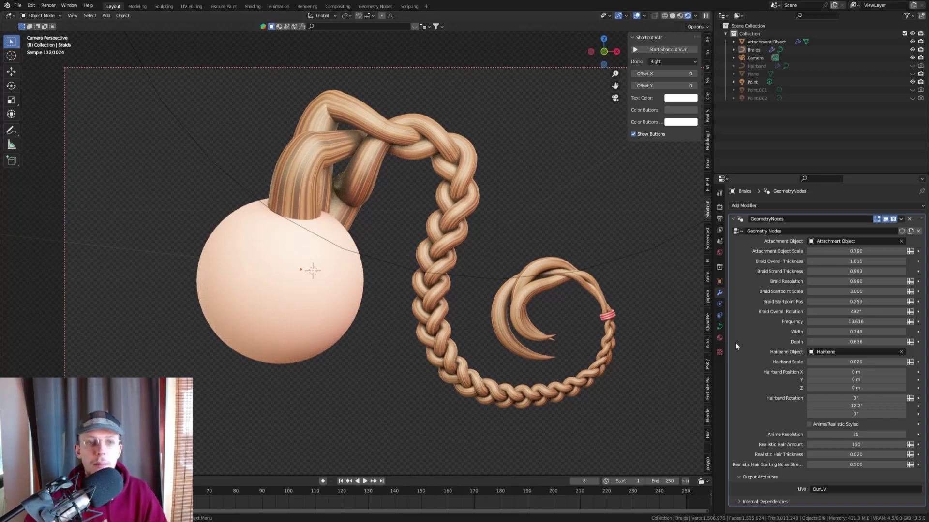
key(ctrl+z)
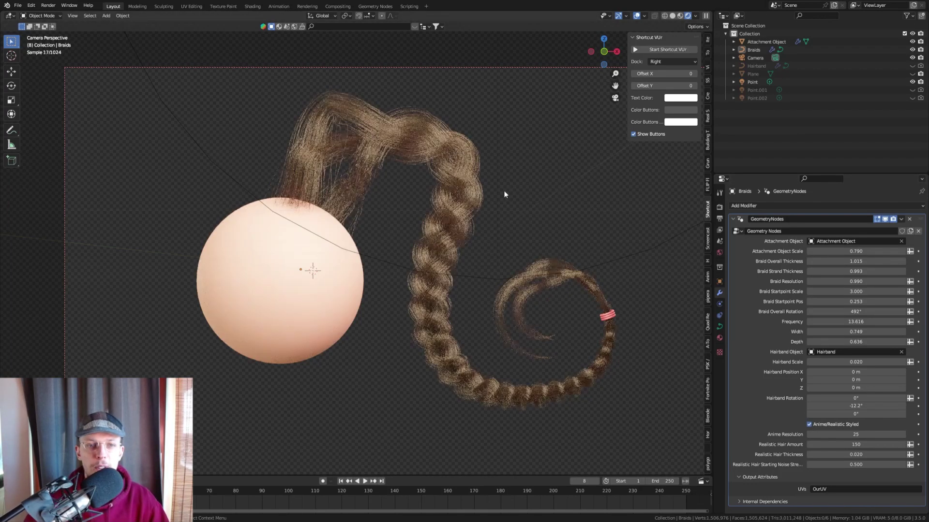
- Raise the Realistic Hair Amount in stages to 250, 500 and 1000
click(863, 444)
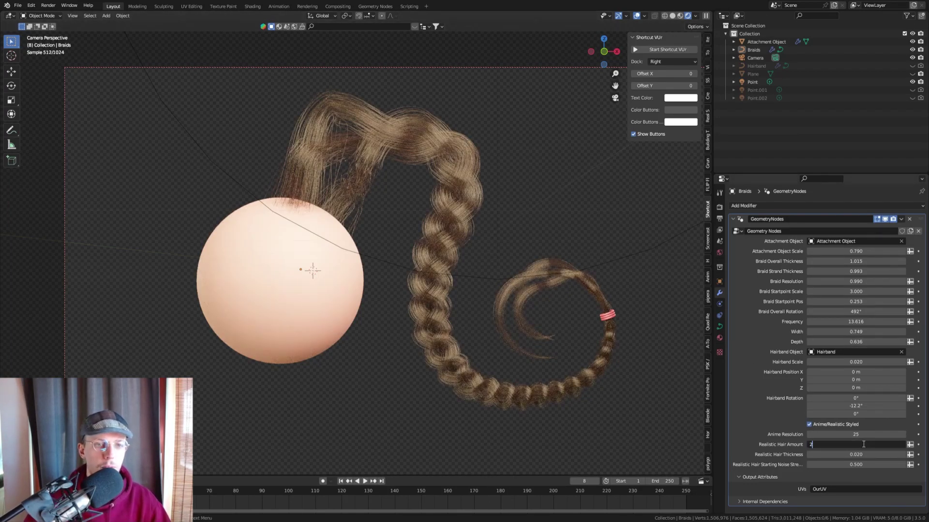
text(250)
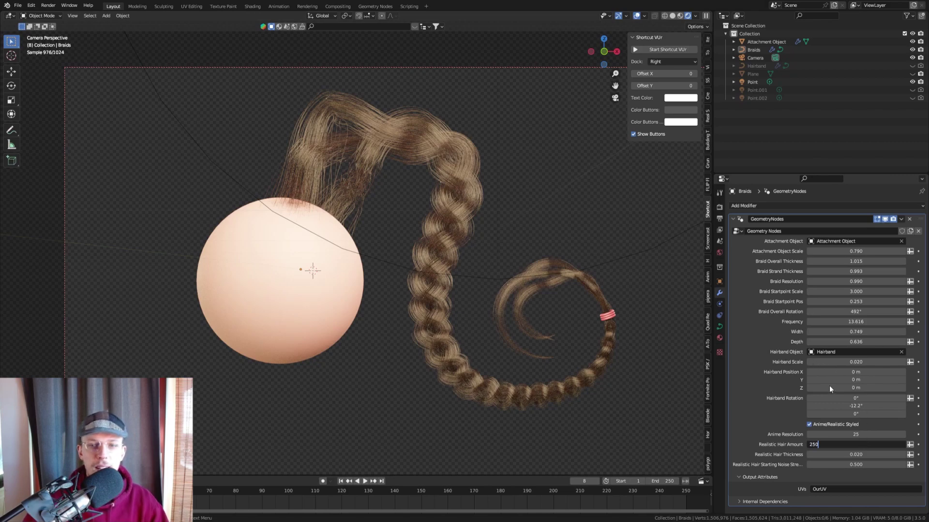
key(Return)
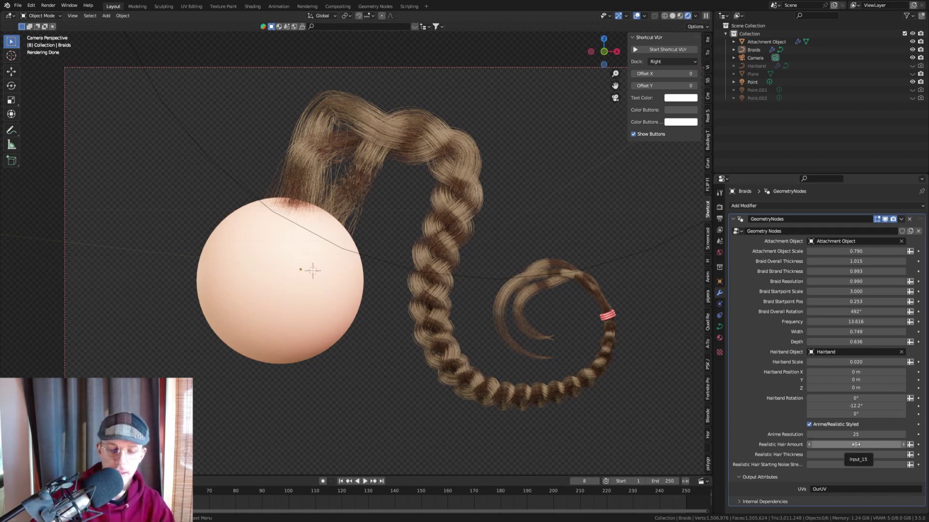
click(856, 444)
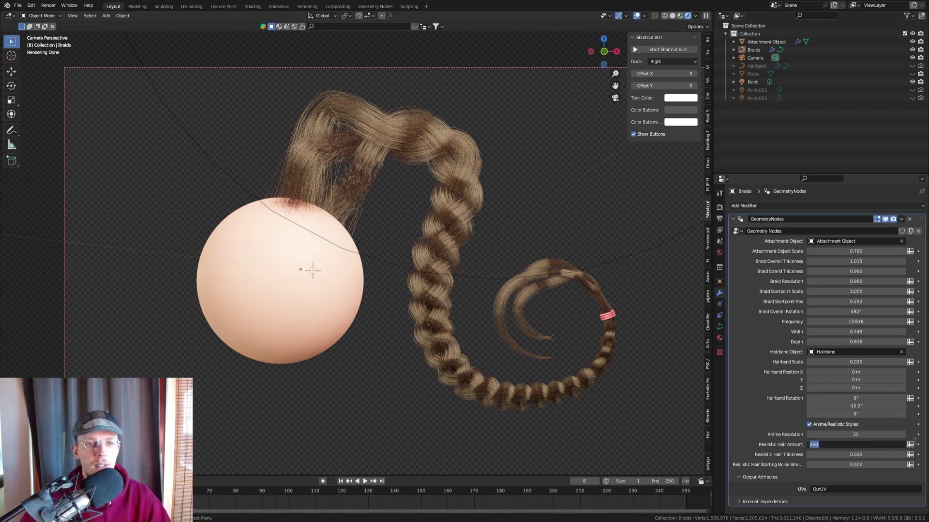
text(500)
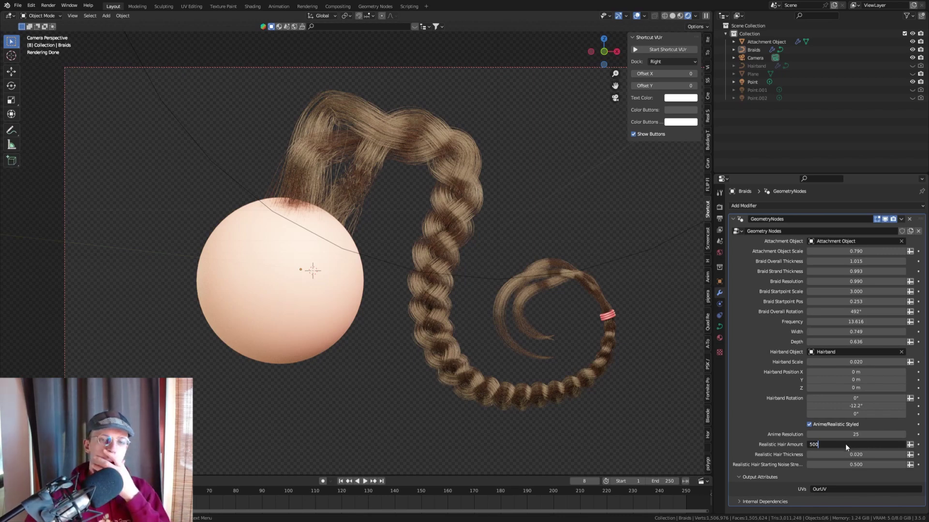
key(Return)
click(846, 444)
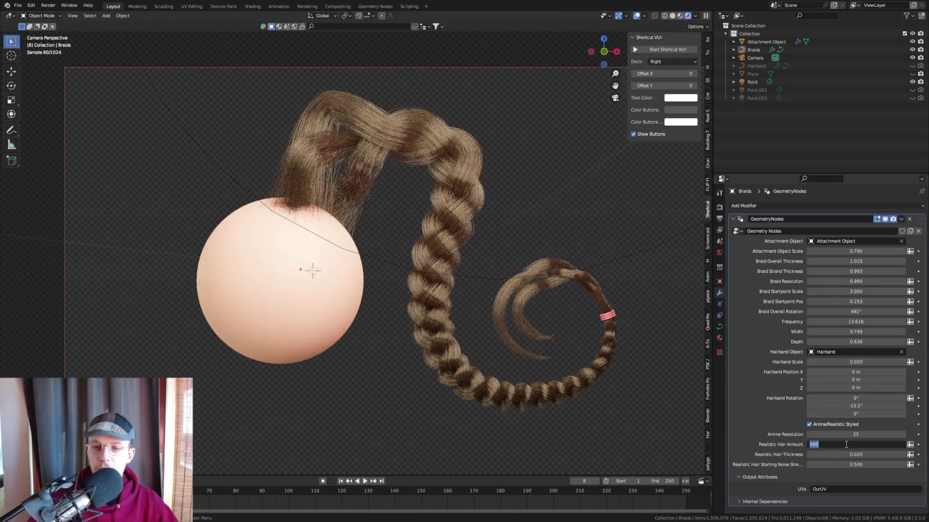
text(1000)
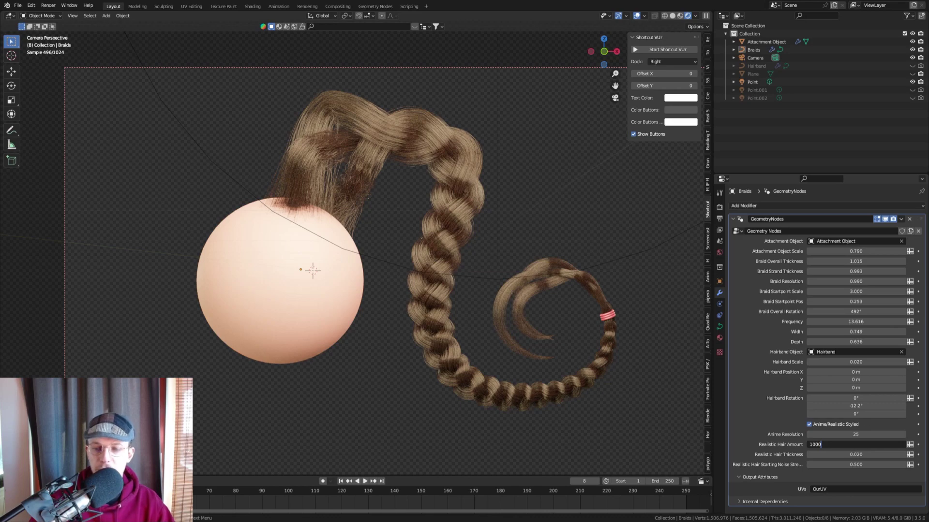
key(Return)
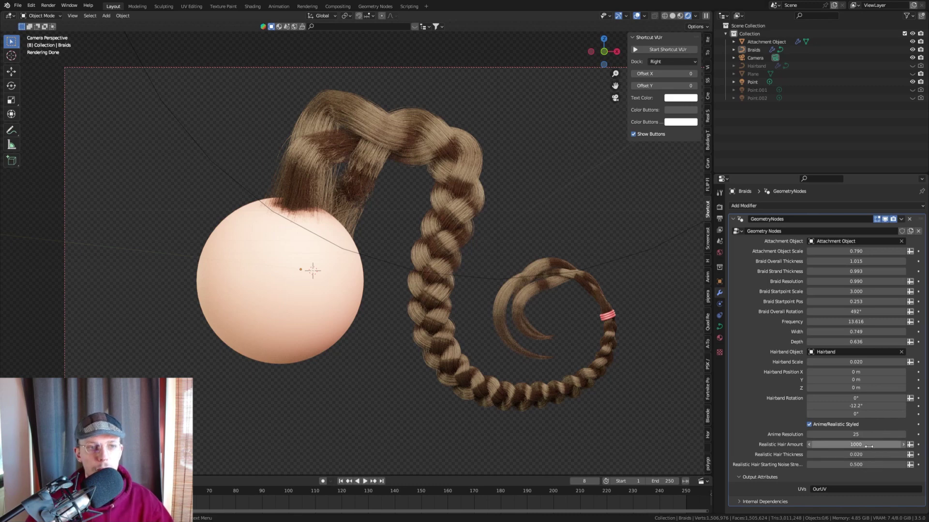
- Reset the Realistic Hair Starting Noise Strength to 0, then set it to 1
click(884, 445)
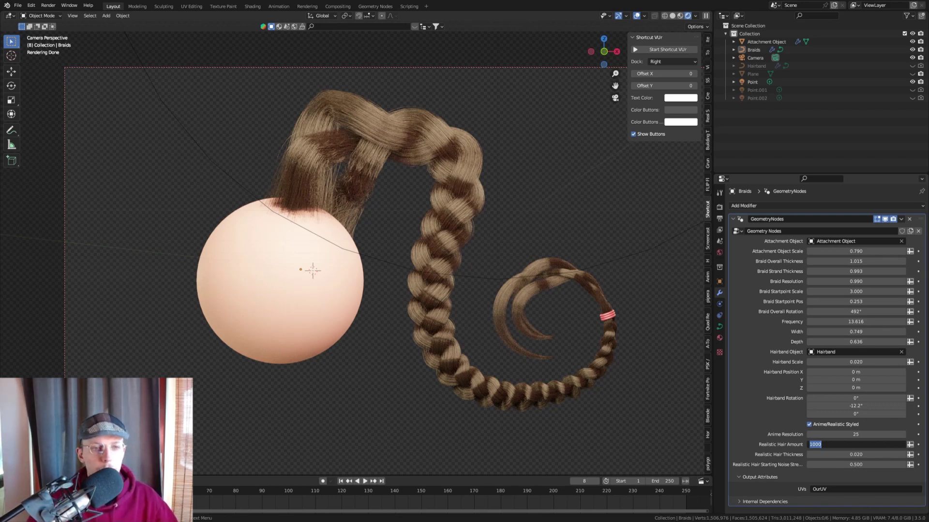
key(Return)
key(BackSpace)
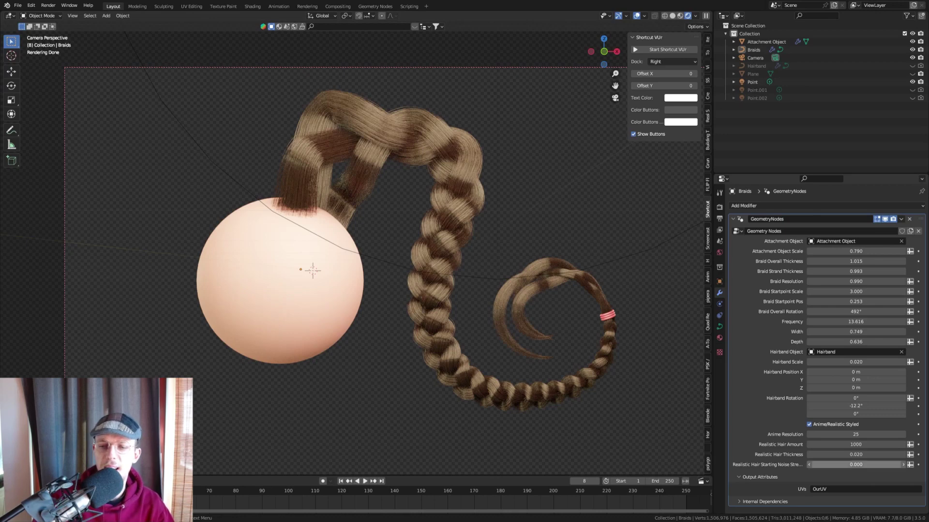
click(874, 465)
text(1)
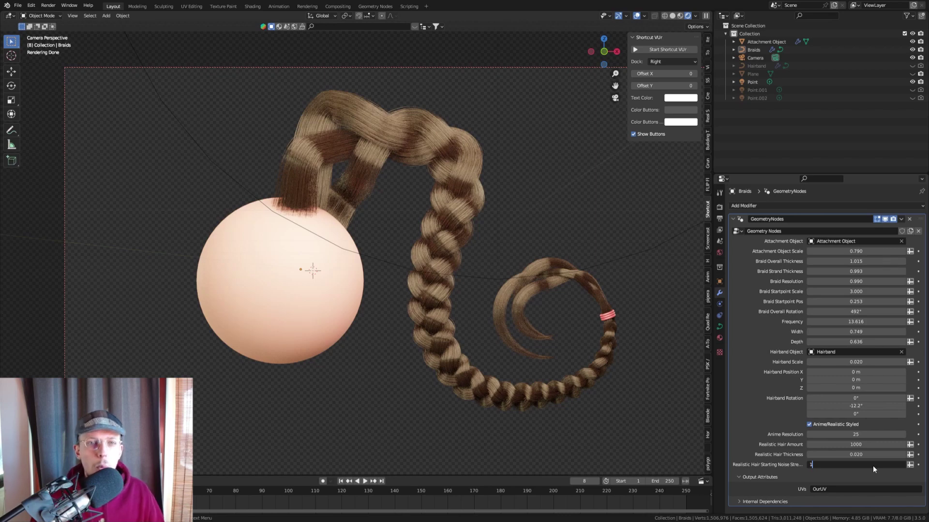
key(Return)
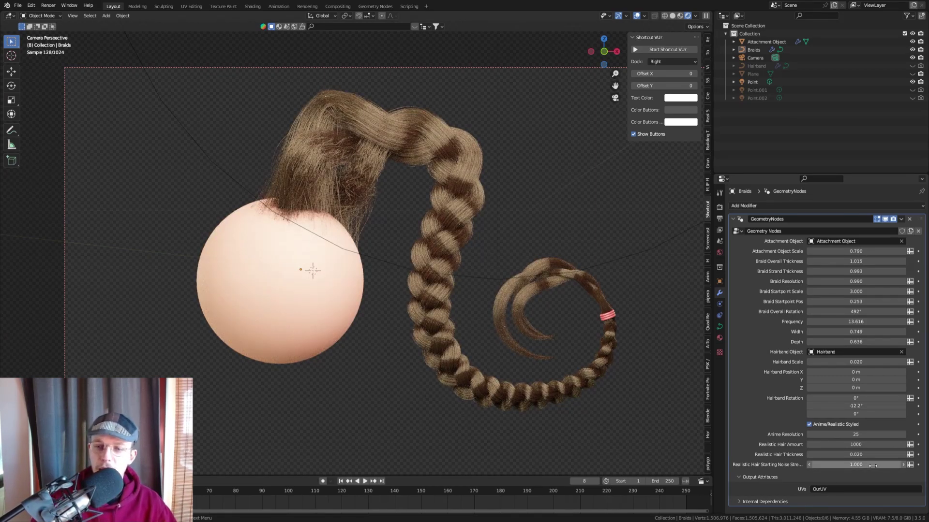
- Turn off Anime/Realistic Styled so the braid uses solid anime strands, keeping OurUV as the UVs output attribute
click(809, 424)
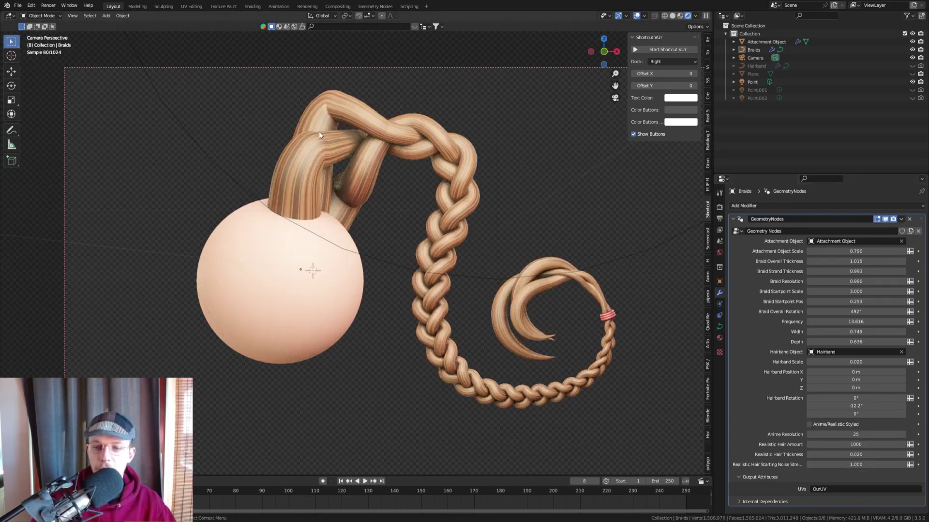
click(837, 489)
click(833, 406)
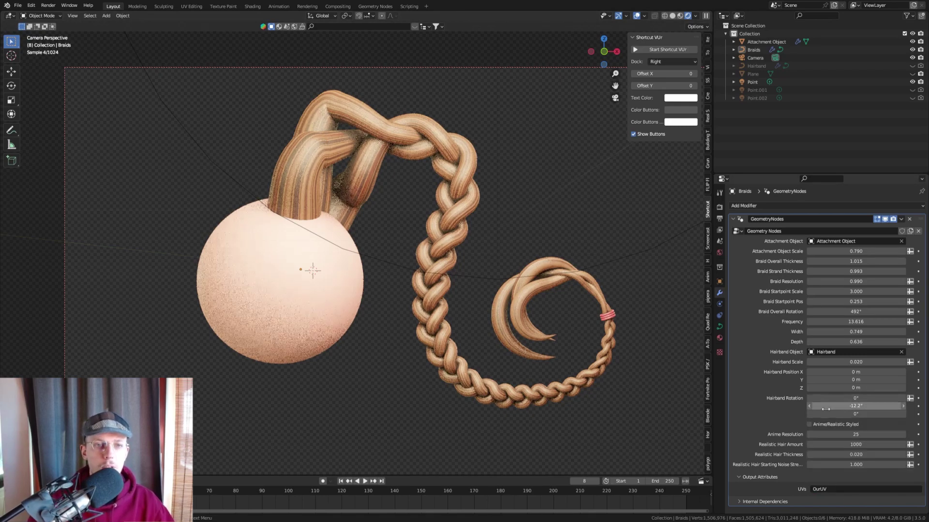
- Try the UVs output attribute left empty and set to position, and restore it to OurUV
click(838, 485)
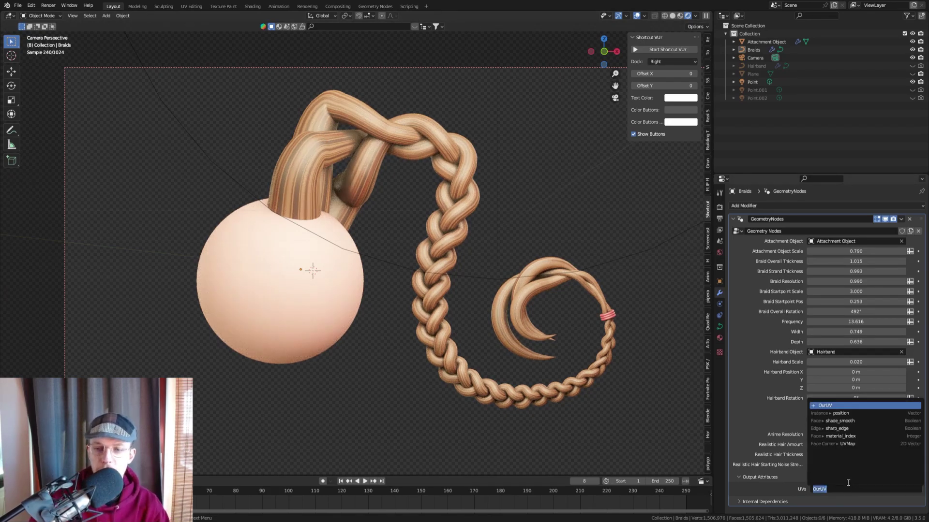
key(BackSpace)
key(Return)
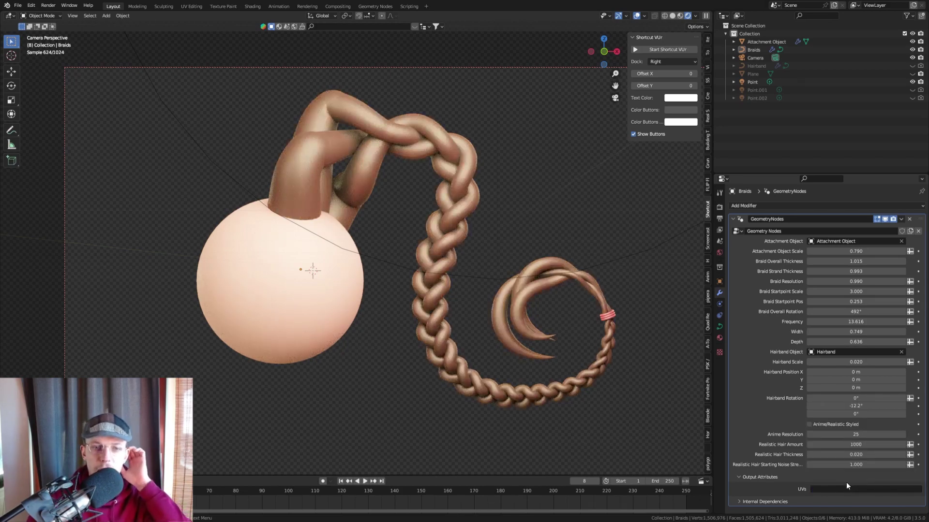
click(867, 488)
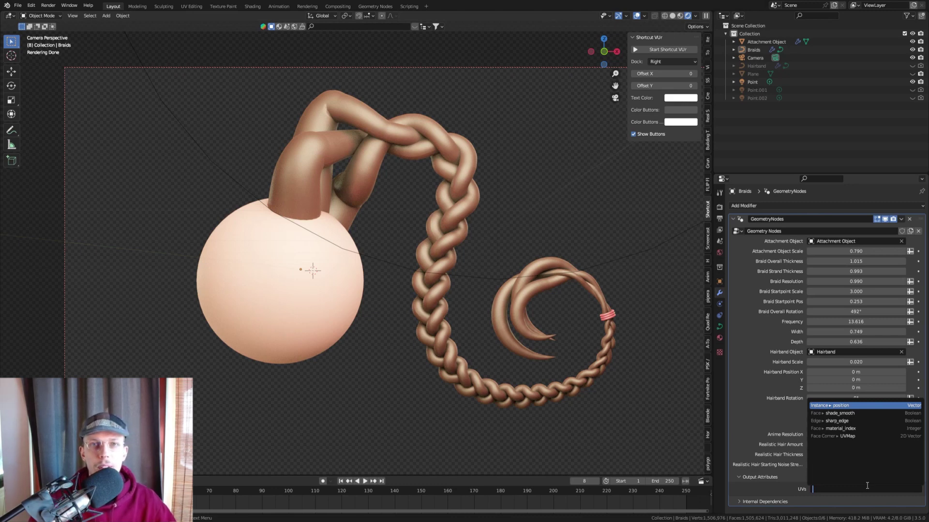
key(Escape)
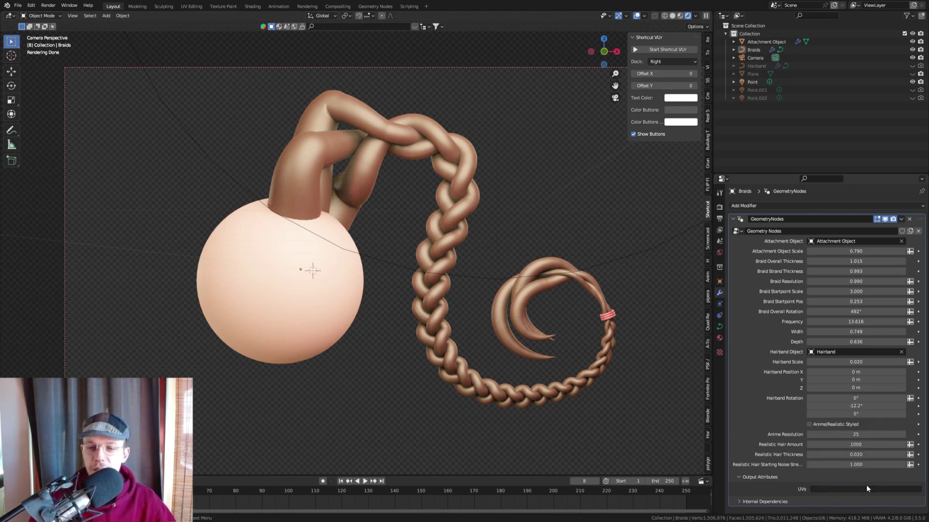
text(position)
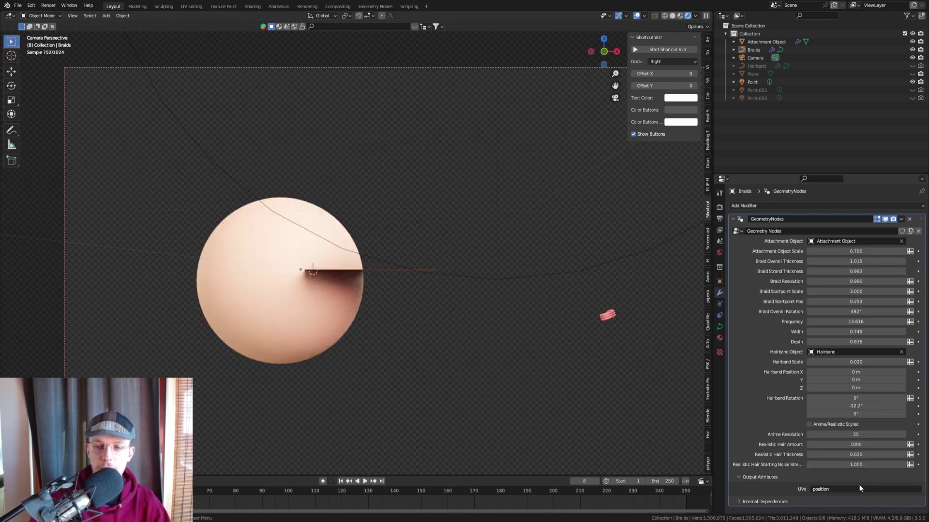
click(859, 488)
text(OurUV)
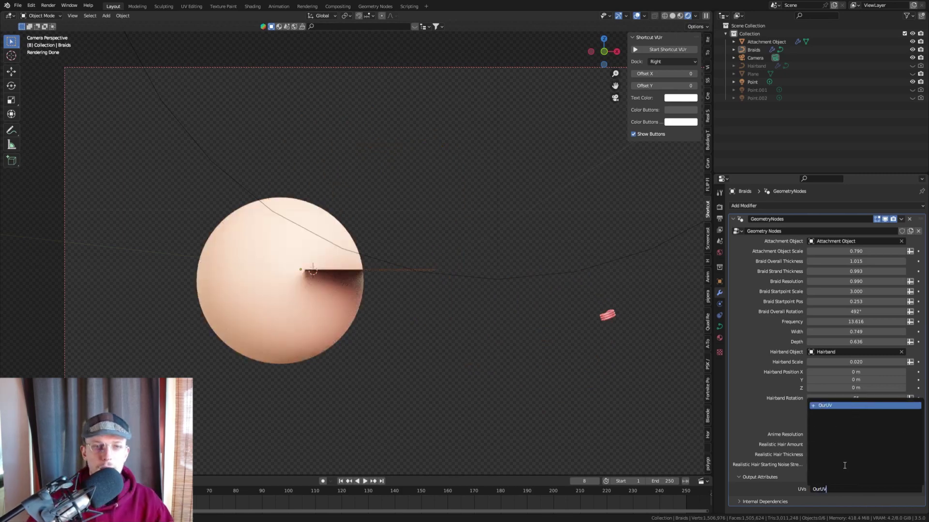
key(Return)
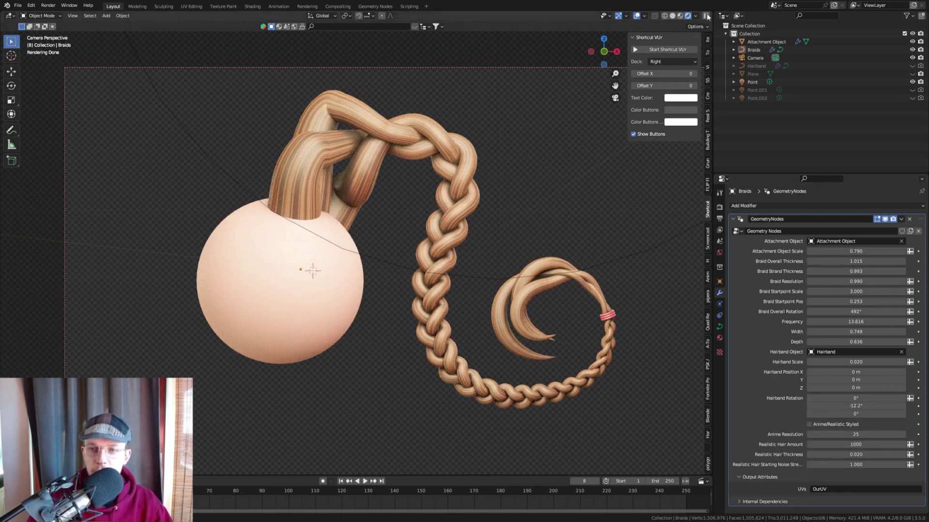
- Split the 3D viewport vertically and make the new area a Shader Editor
drag(713, 15, 319, 29)
click(326, 16)
click(347, 91)
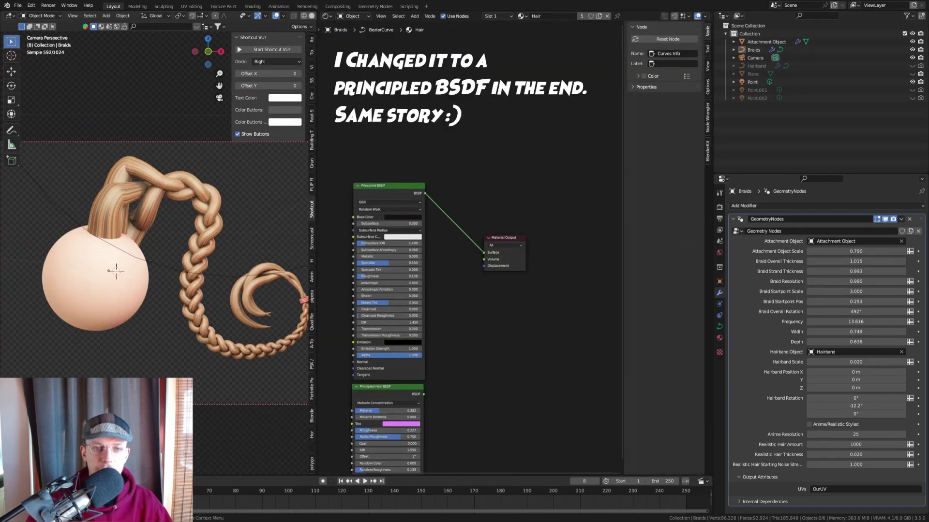
- Show the Hair material's settings and examine its Principled BSDF node in the node tree
click(720, 337)
middle_drag(401, 328, 484, 288)
click(458, 144)
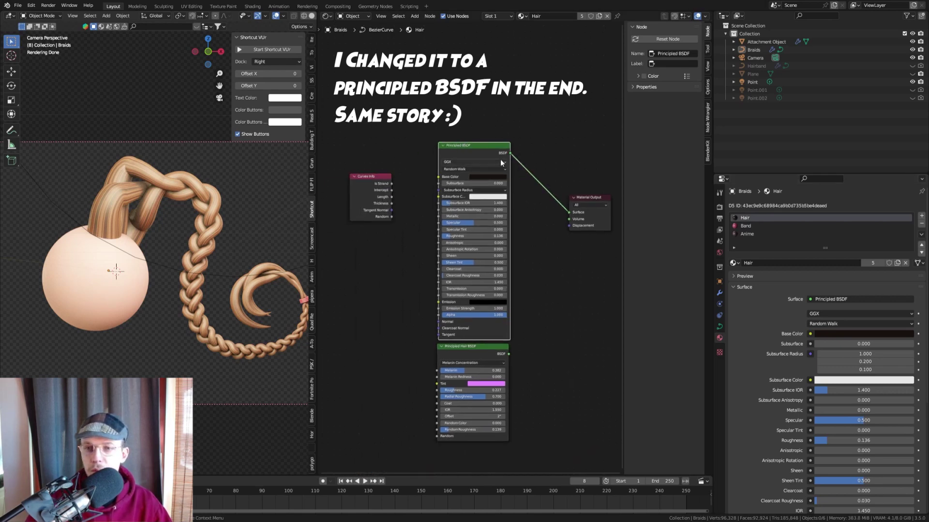
scroll(493, 160, up, 1)
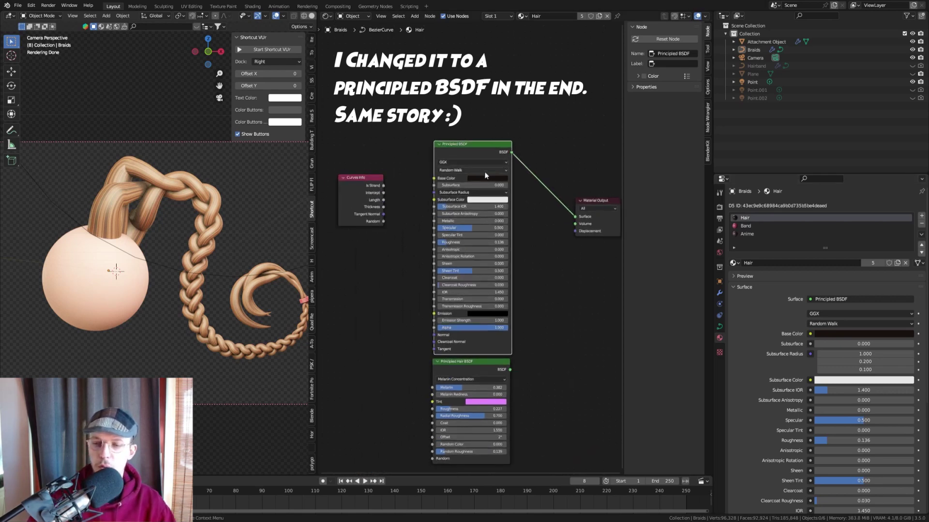
scroll(477, 184, up, 1)
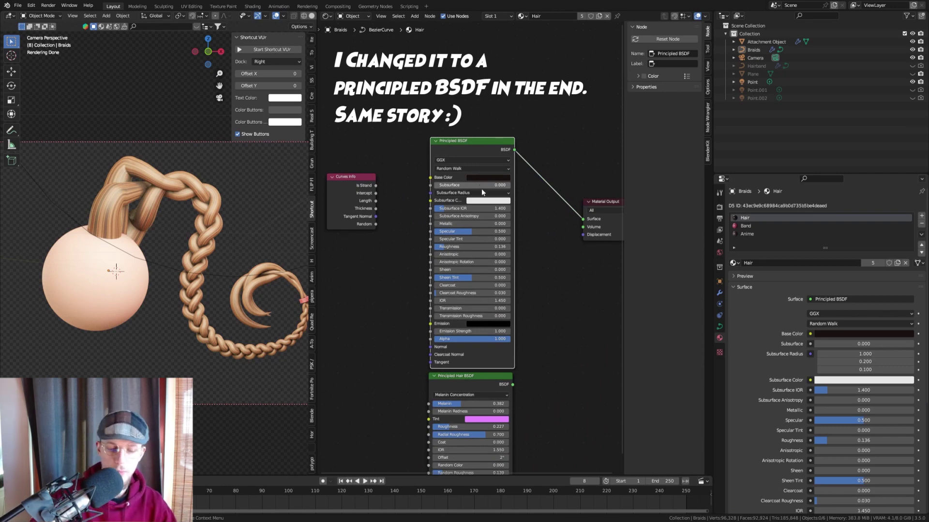
- Set the braid's Realistic Hair Amount to 250 and turn on Anime/Realistic Styled
click(719, 293)
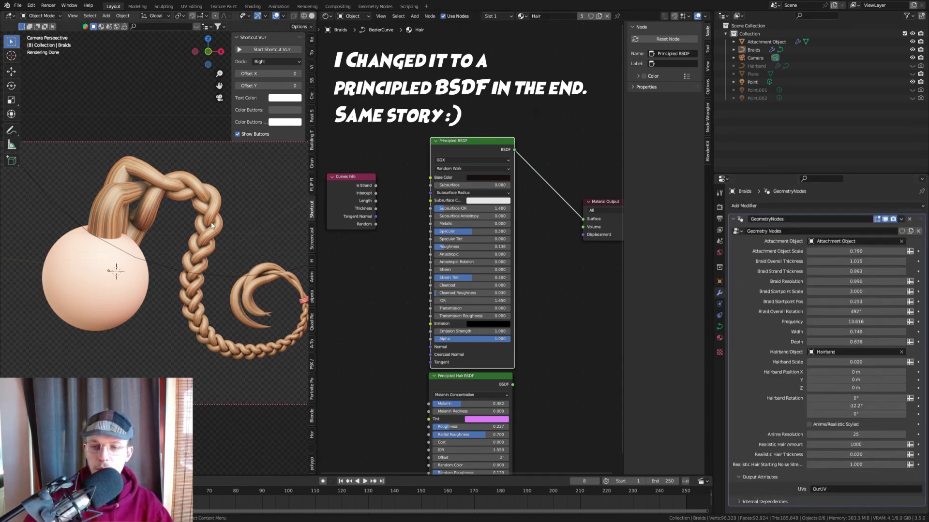
click(863, 445)
text(250)
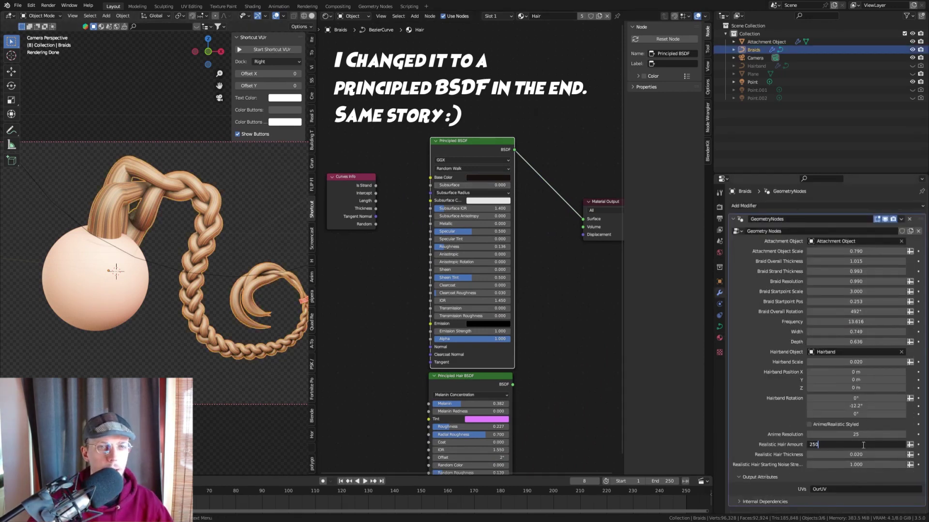
key(Return)
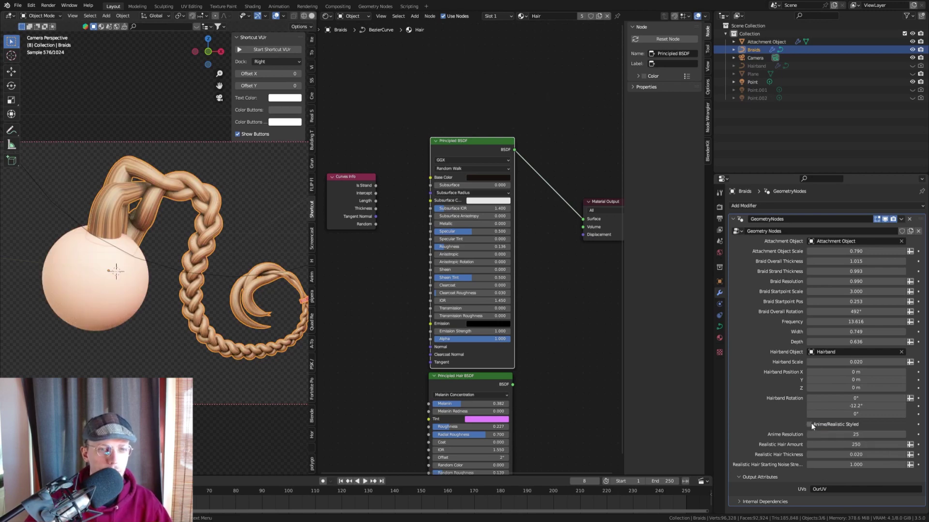
click(808, 425)
click(165, 157)
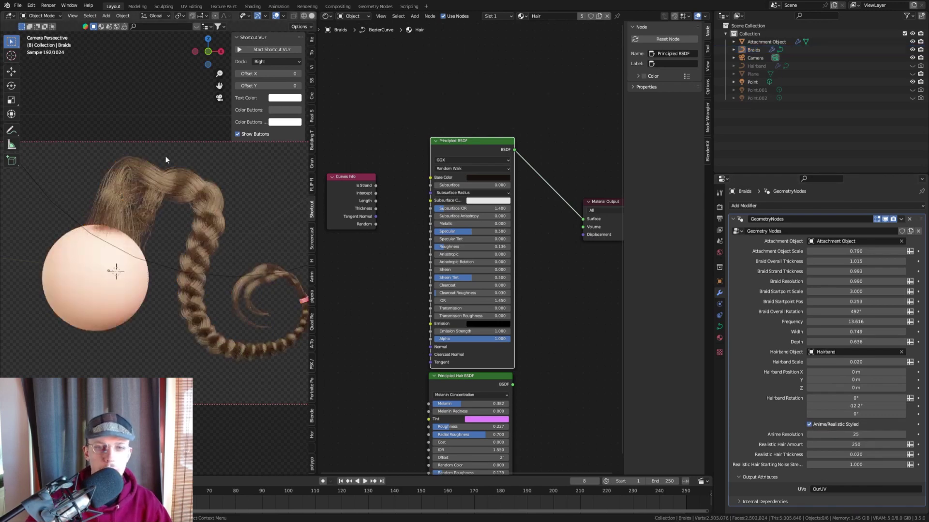
- Try black, bright blue and dark red as the Hair material's Base Color, and settle on a very dark brown
scroll(185, 179, up, 2)
click(487, 177)
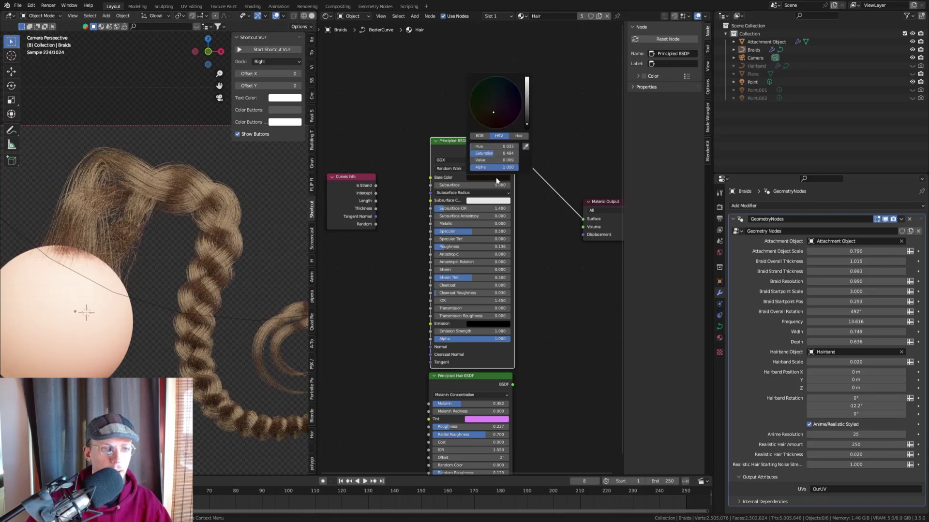
click(491, 109)
drag(489, 106, 528, 129)
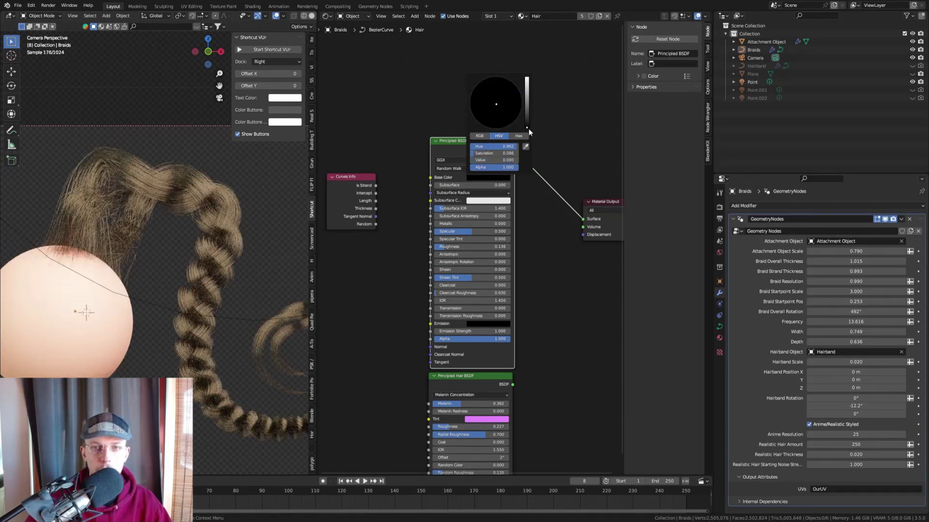
click(526, 81)
click(507, 90)
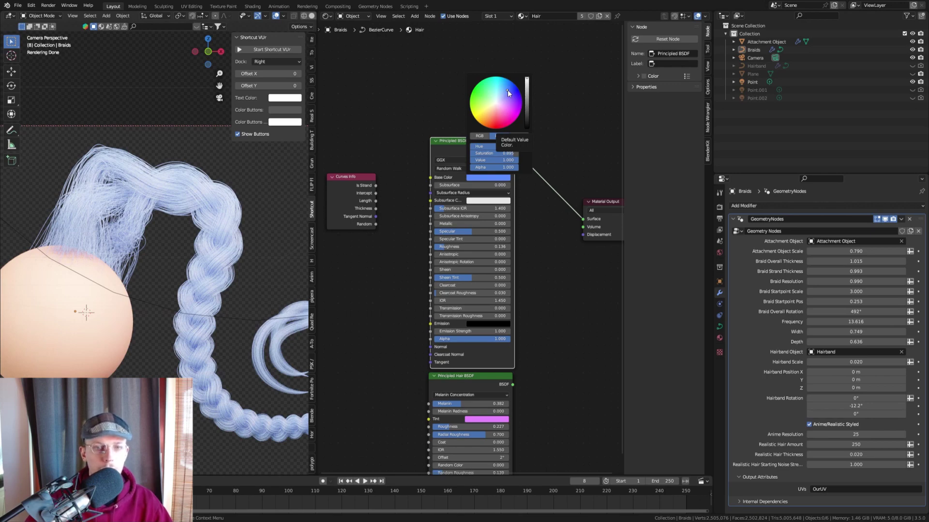
click(495, 120)
click(527, 122)
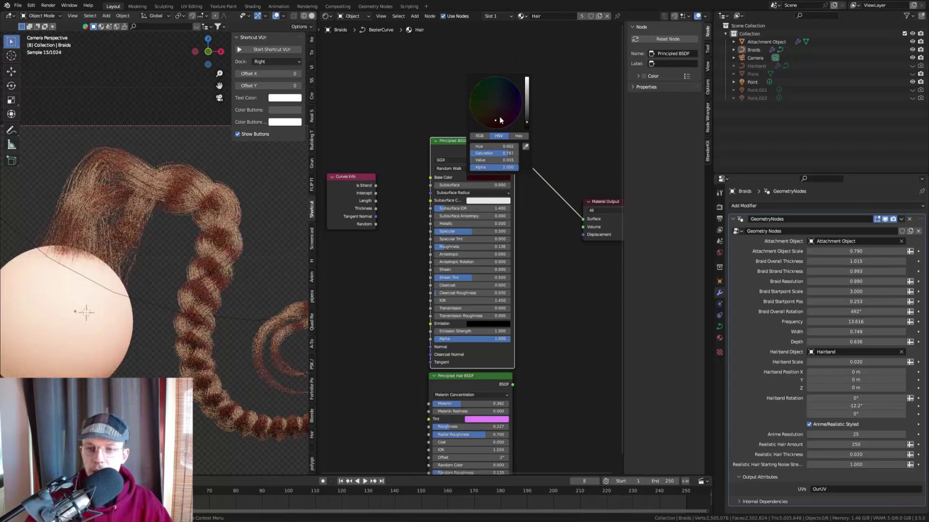
- Select the Anime material slot and turn off Anime/Realistic Styled so the braid uses solid anime strands
click(720, 338)
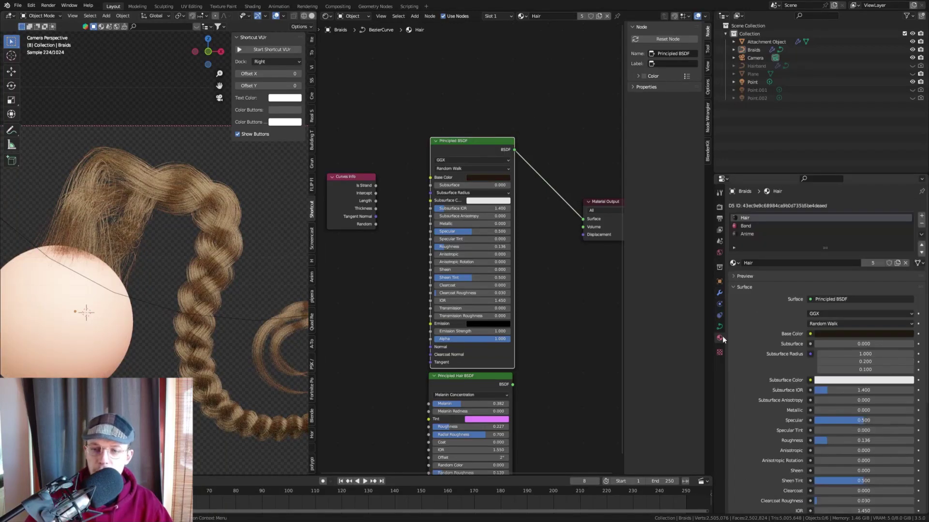
click(747, 234)
click(720, 293)
click(230, 285)
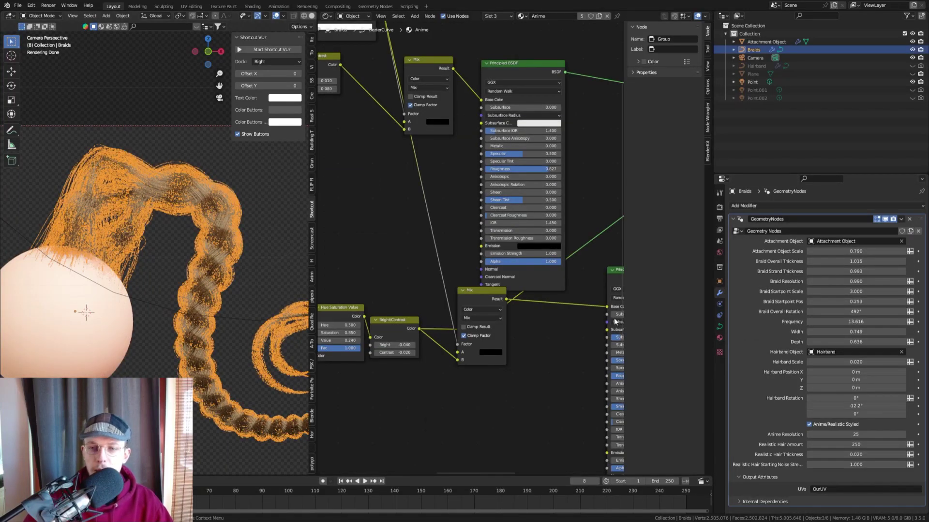
click(809, 424)
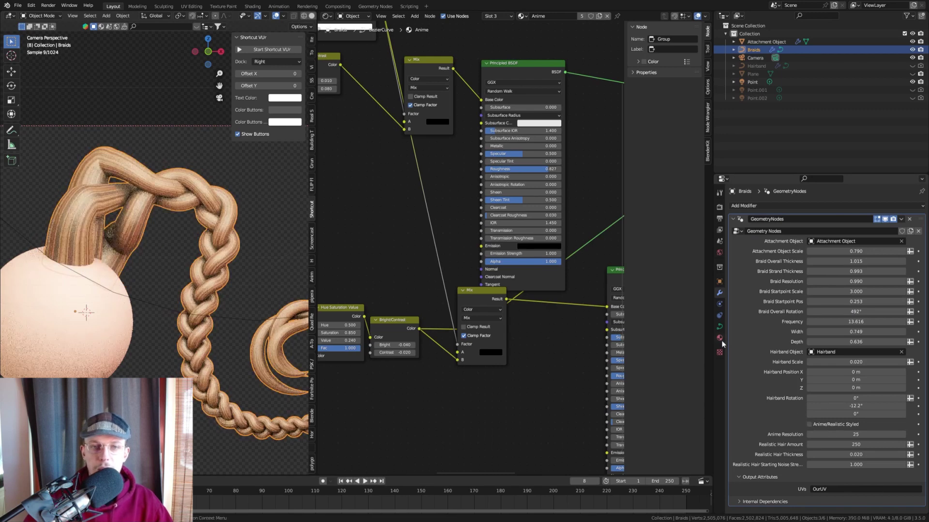
- Widen the Shader Editor and bring up the Anime material's ColorRamp and the Hue Saturation Value node it feeds
click(720, 338)
key(Home)
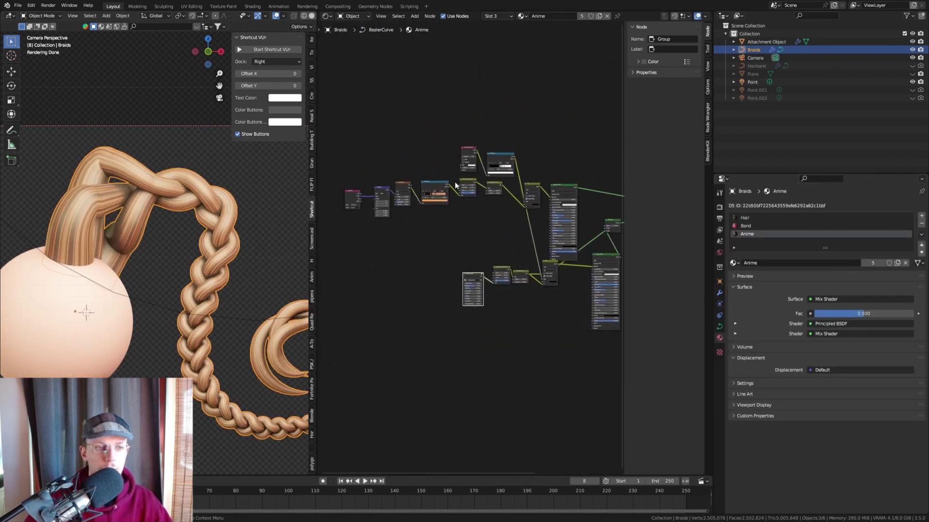
drag(319, 212, 258, 225)
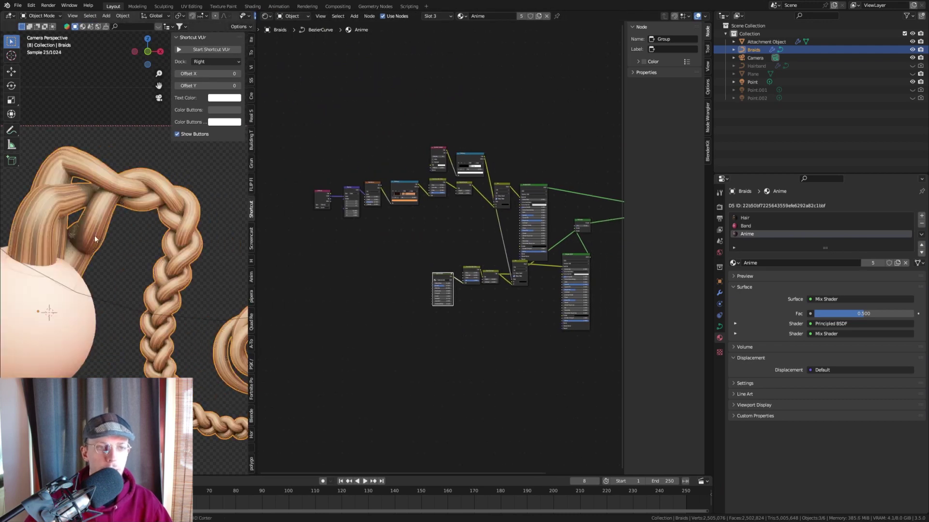
scroll(457, 203, up, 7)
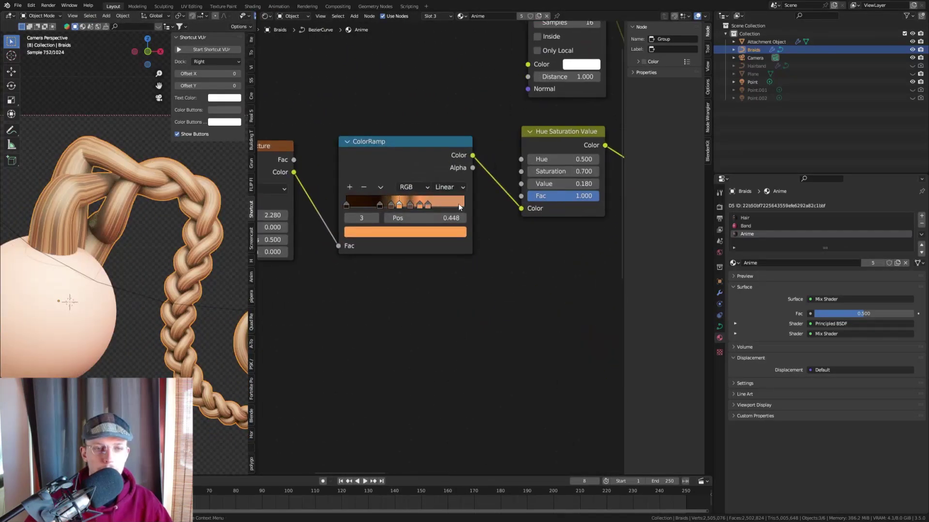
middle_drag(458, 203, 383, 218)
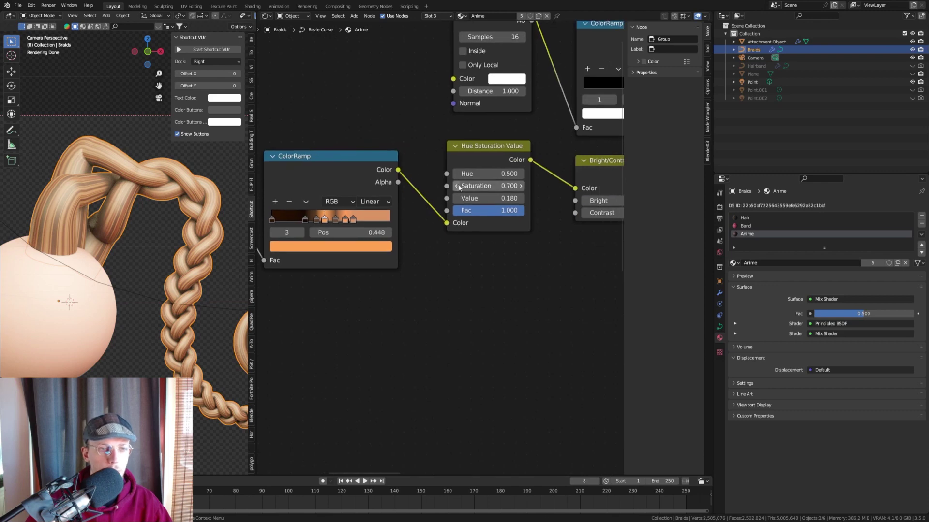
- Try different hues on the Hue Saturation Value node fed by the ColorRamp, ending at 1.000
drag(471, 178, 582, 178)
key(ctrl+z)
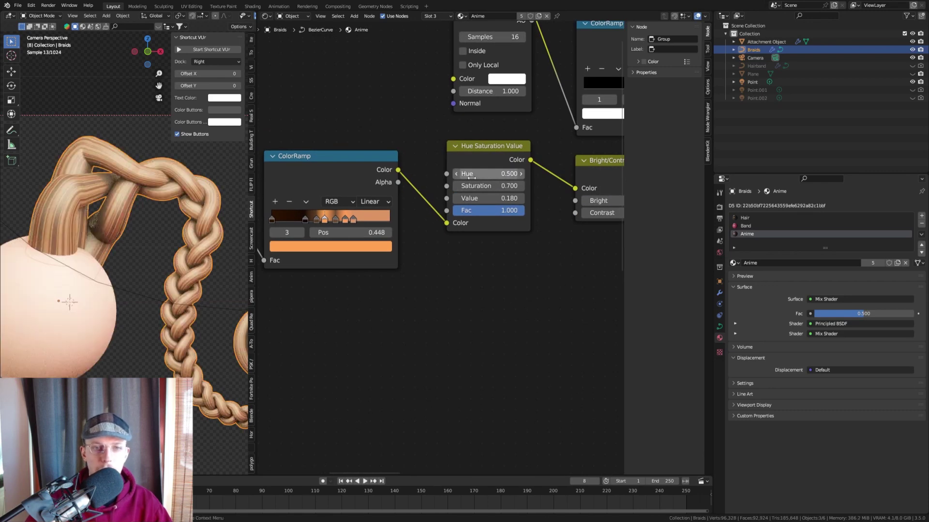
drag(471, 176, 528, 235)
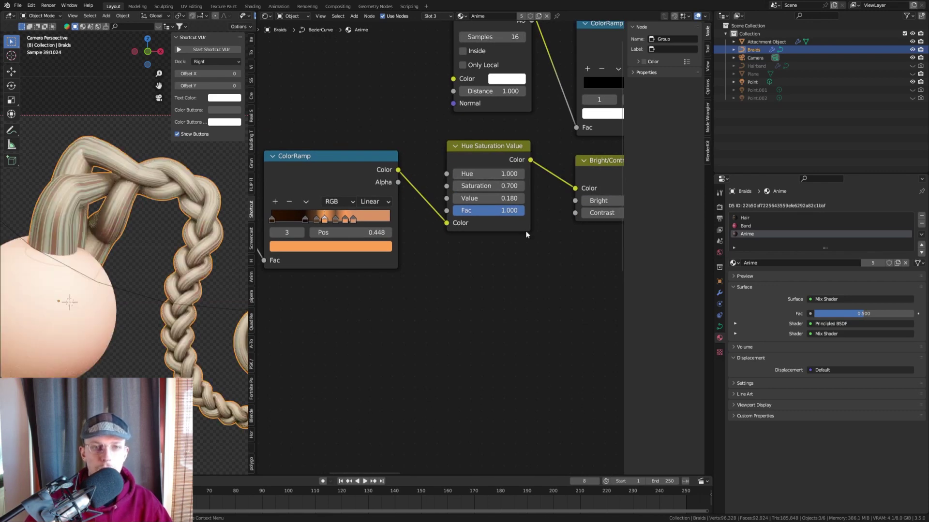
- Try hues 0.000 and 1.000 and another Bright value on the nodes after Royal-AnimeHair, and undo the colour experiments
middle_drag(526, 235, 427, 153)
scroll(386, 117, down, 3)
middle_drag(386, 117, 264, 124)
scroll(474, 305, down, 4)
scroll(385, 289, up, 2)
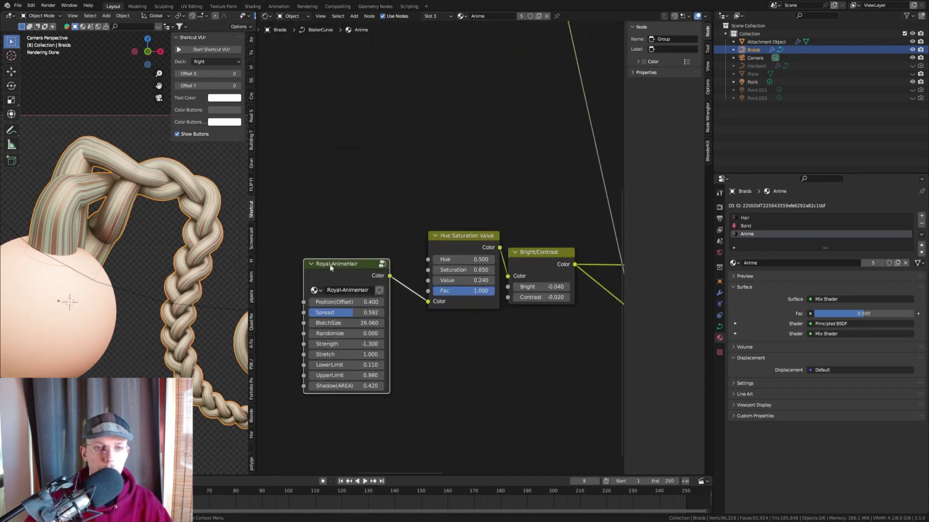
middle_drag(414, 250, 369, 266)
drag(413, 276, 298, 277)
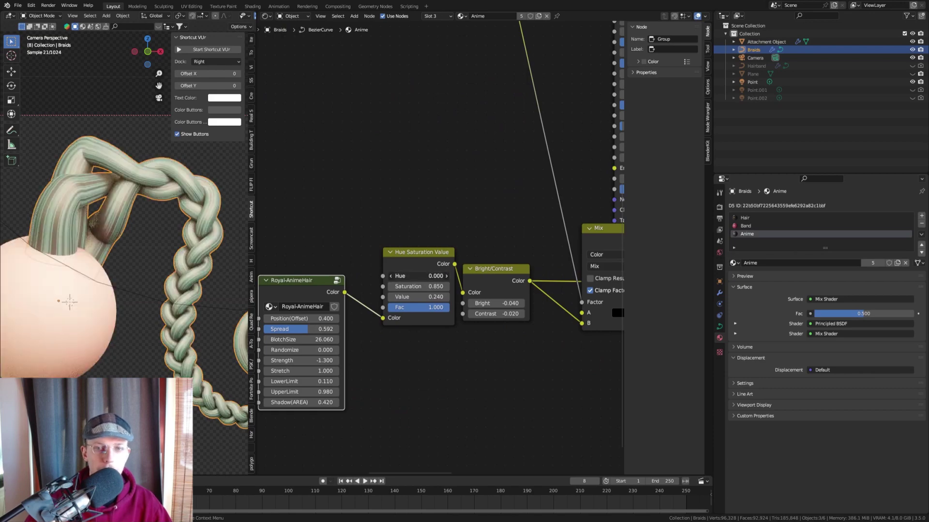
drag(527, 276, 412, 276)
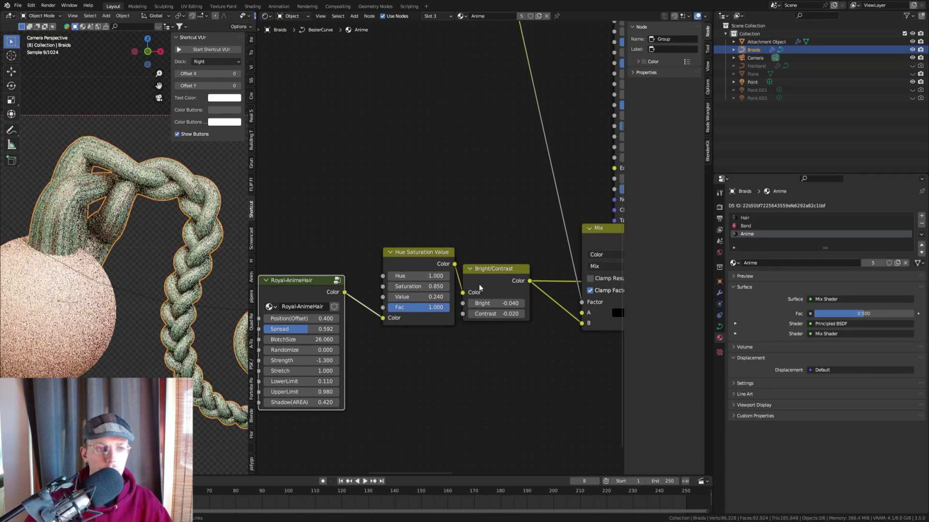
drag(496, 304, 646, 303)
key(Home)
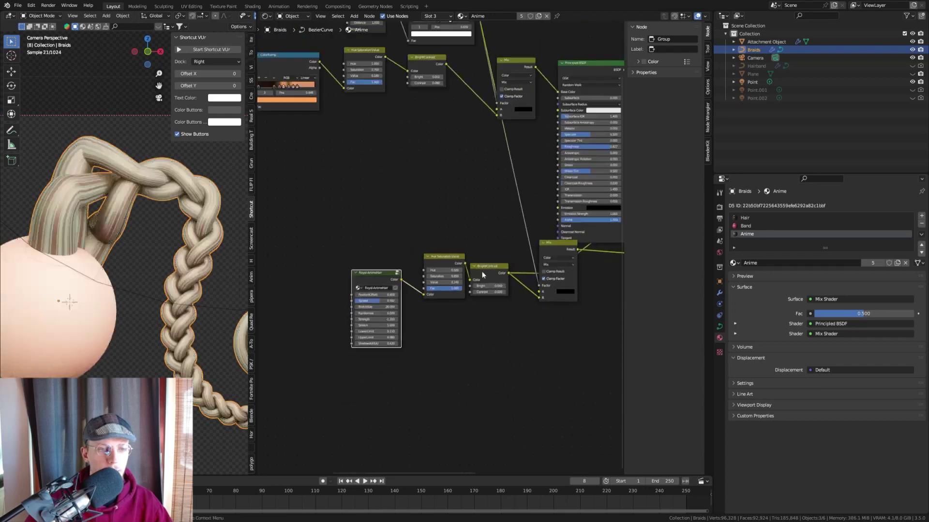
scroll(474, 184, down, 5)
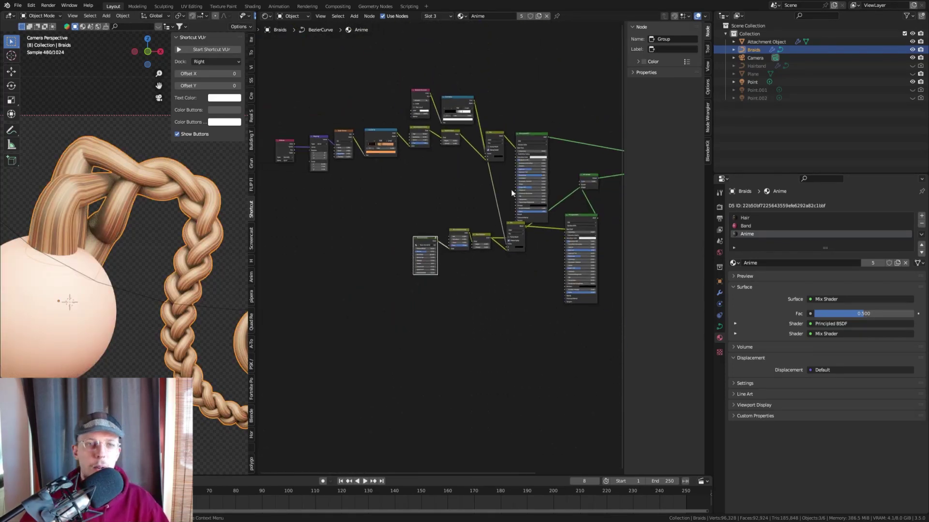
- Examine the Anime material's ColorRamp branch and the colour adjustment nodes following the Royal-AnimeHair group
middle_drag(518, 190, 458, 220)
scroll(342, 189, up, 6)
middle_drag(308, 171, 373, 181)
scroll(374, 175, up, 10)
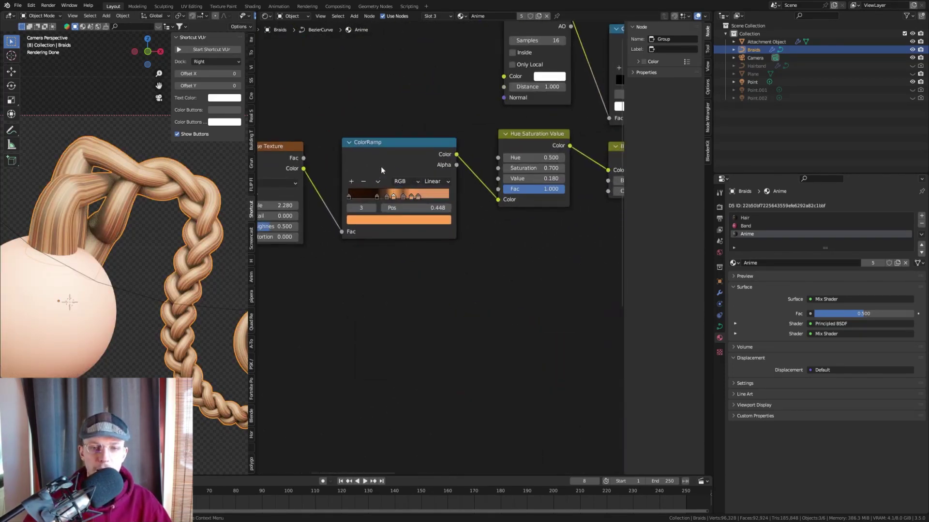
scroll(416, 184, down, 7)
middle_drag(521, 219, 371, 103)
scroll(430, 292, up, 6)
scroll(402, 235, down, 6)
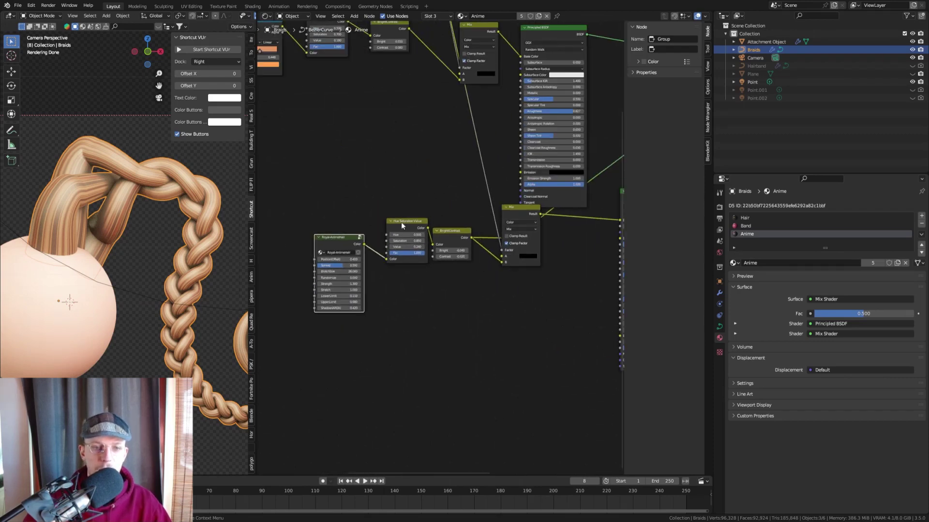
middle_drag(398, 188, 471, 241)
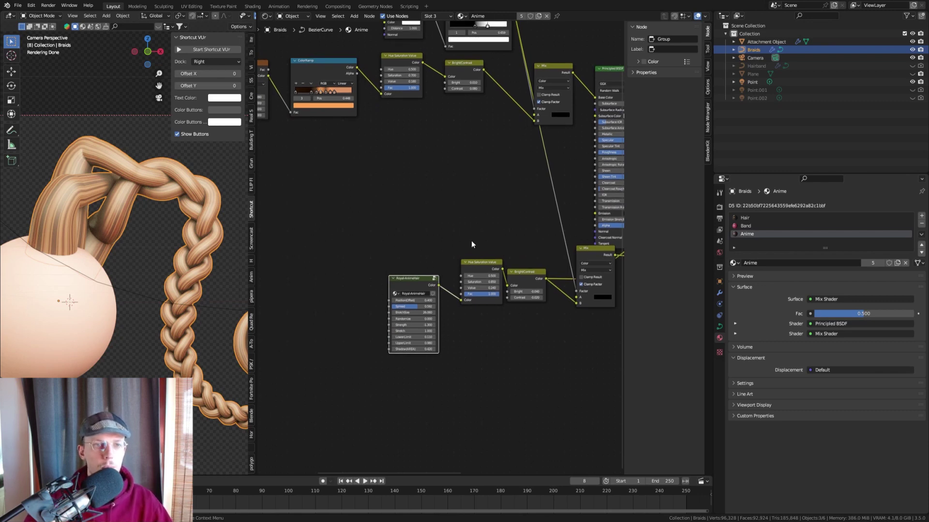
scroll(471, 236, down, 2)
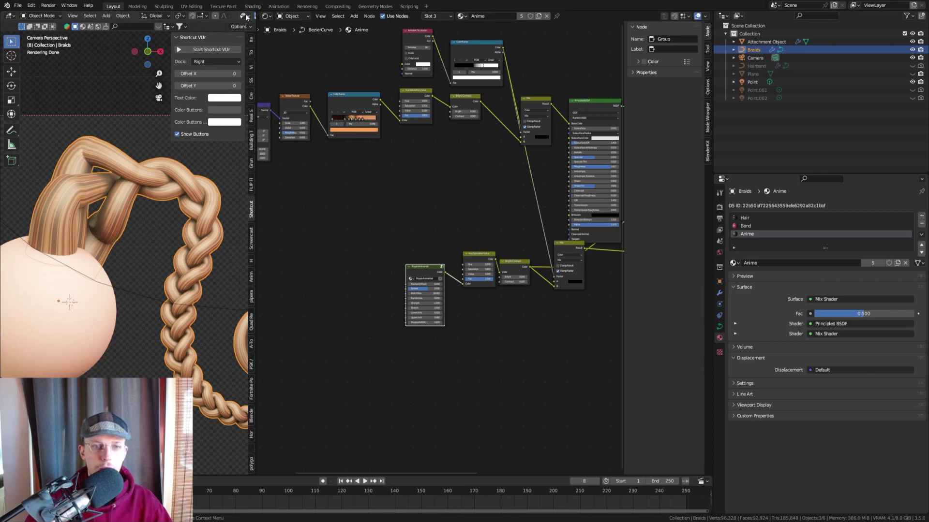
- Close the Shader Editor by joining the 3D viewport over it, and frame the whole braid
drag(255, 12, 361, 194)
scroll(422, 221, down, 2)
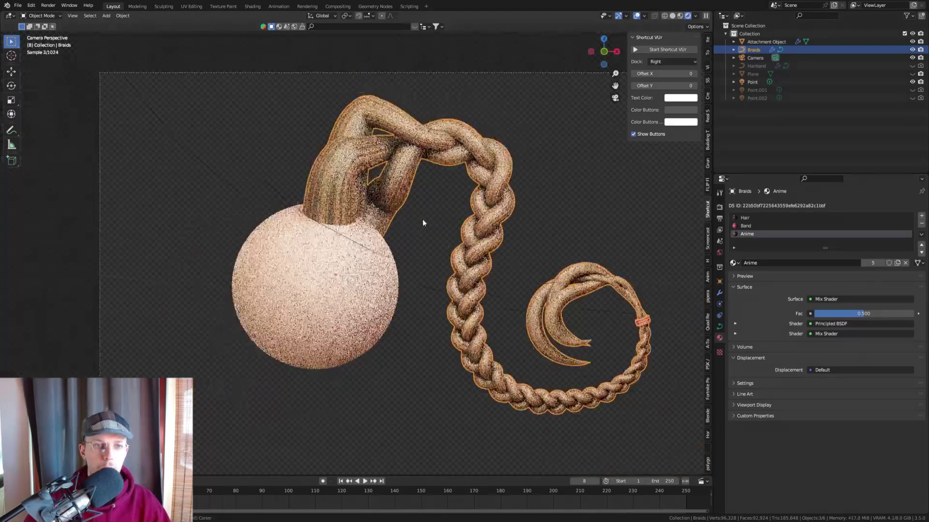
shift+middle_drag(422, 221, 307, 170)
scroll(307, 166, up, 2)
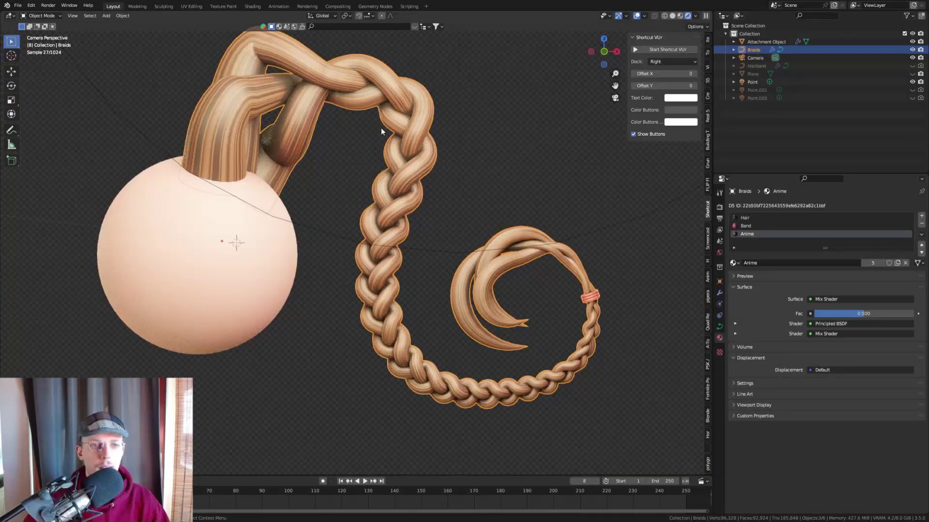
- Enter Edit Mode on the braid curve and draw two more braids freehand: a long one beside the sphere and a small hooked one at its edge
key(Tab)
scroll(303, 121, down, 2)
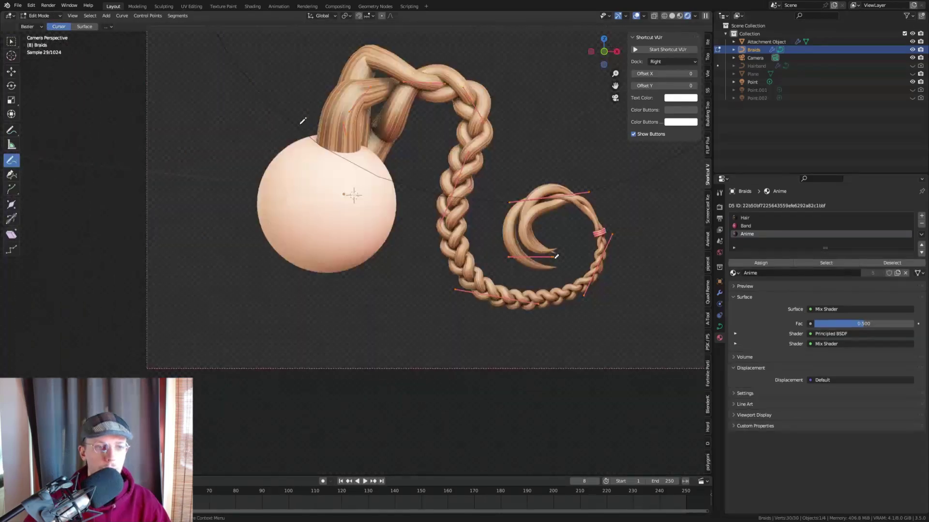
drag(242, 76, 121, 232)
scroll(305, 155, up, 5)
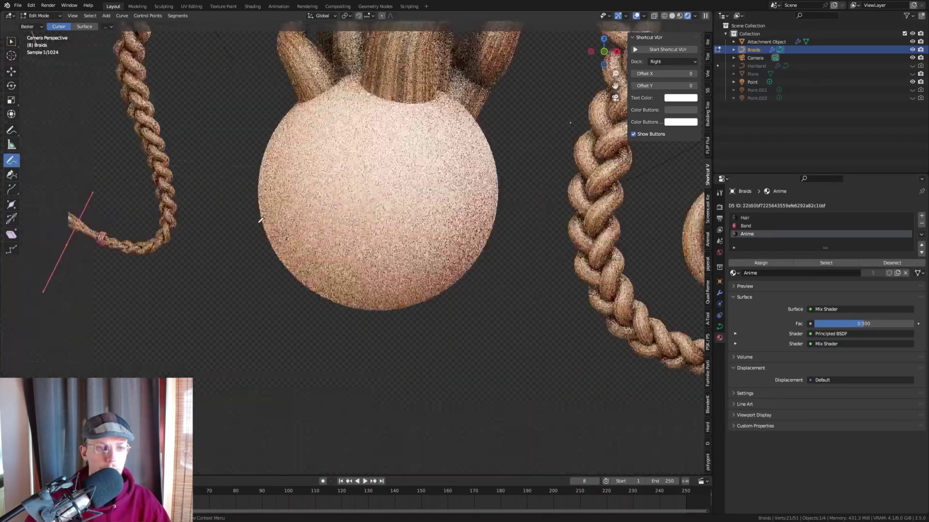
drag(235, 226, 198, 288)
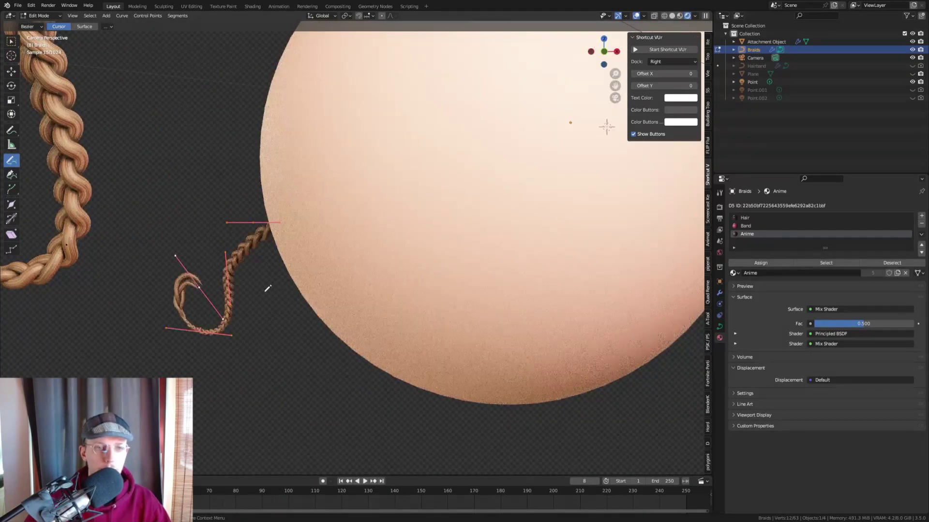
- Draw another small braid freehand between the hooked braid and the sphere, and show the braid's Geometry Nodes modifier settings
scroll(253, 295, down, 5)
scroll(251, 295, up, 7)
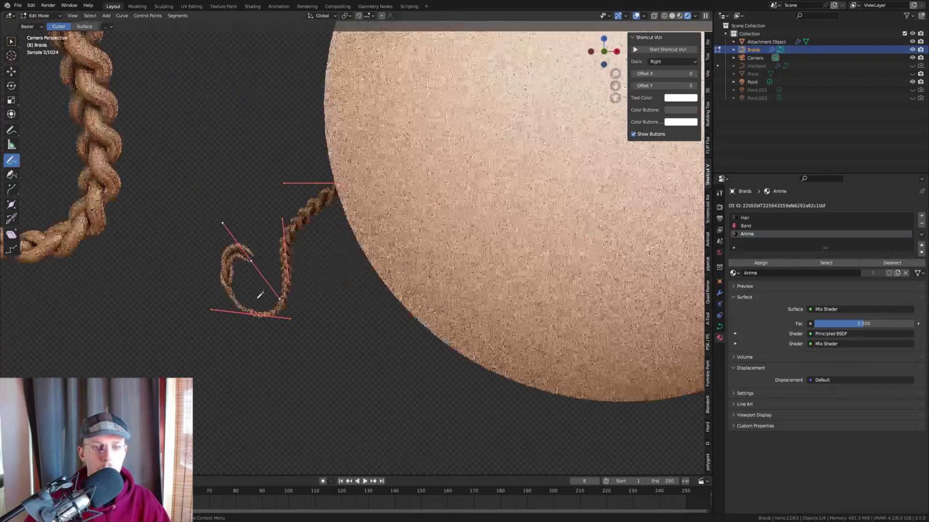
scroll(254, 296, down, 3)
scroll(258, 297, up, 4)
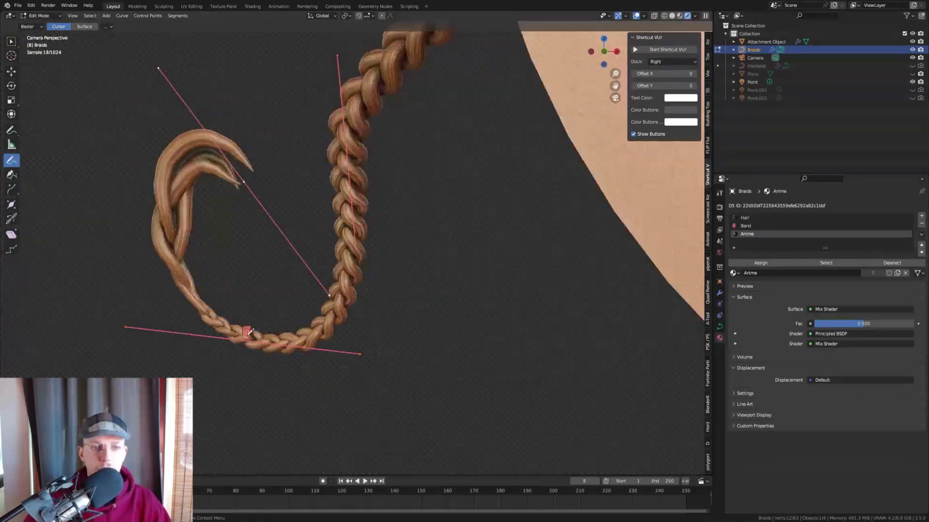
mouse_move(533, 141)
mouse_down()
mouse_move(504, 318)
mouse_move(473, 301)
mouse_up()
scroll(515, 232, up, 5)
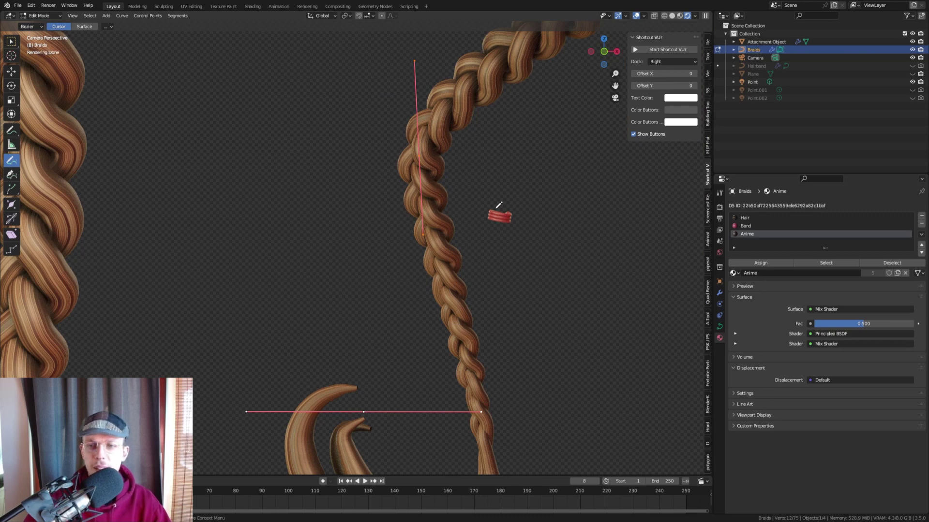
click(719, 293)
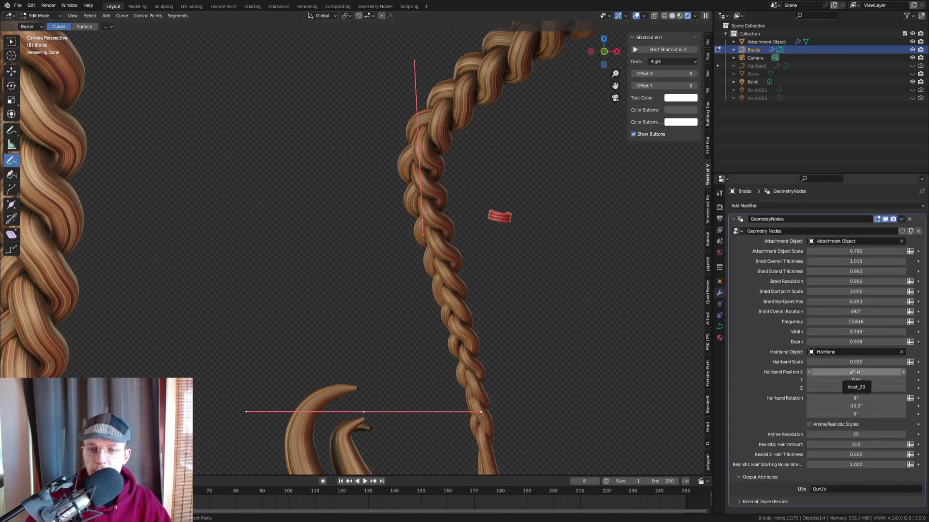
- Clear the Hairband Object in the braid's Geometry Nodes modifier
click(901, 353)
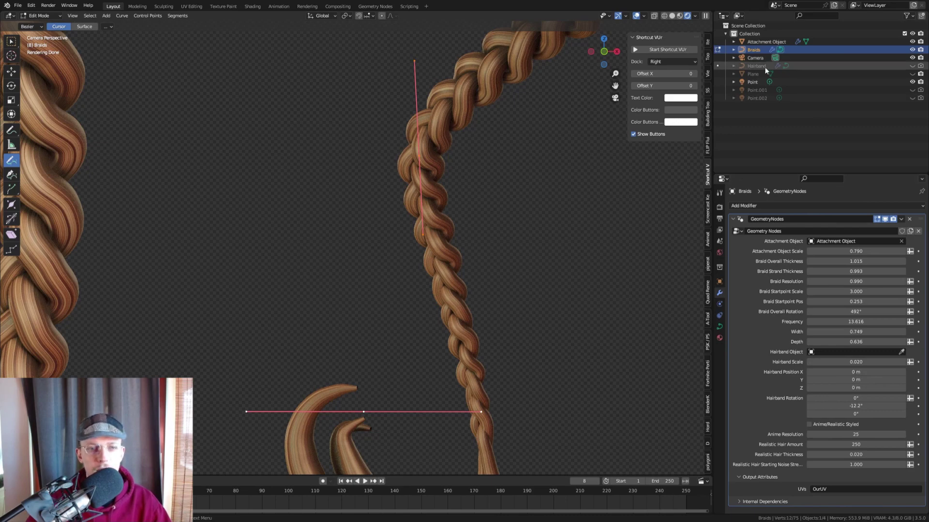
middle_drag(580, 191, 384, 223)
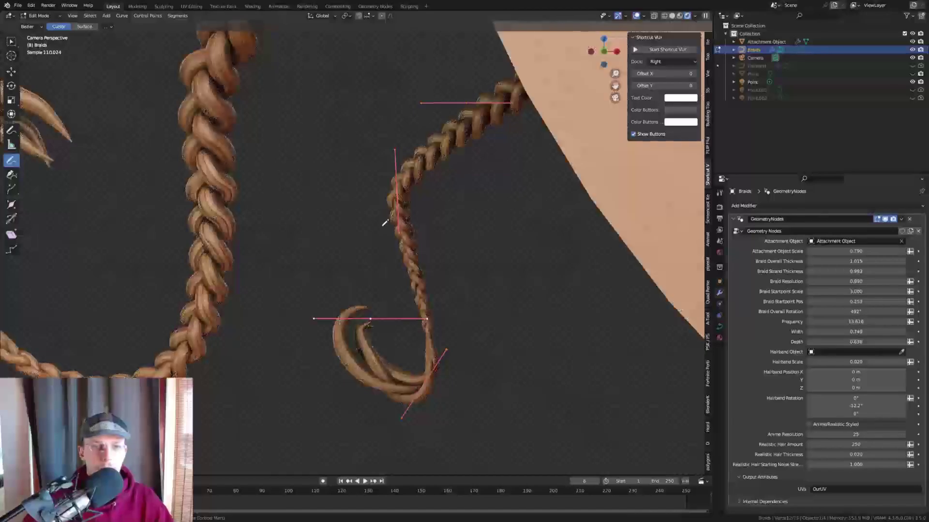
scroll(385, 223, down, 5)
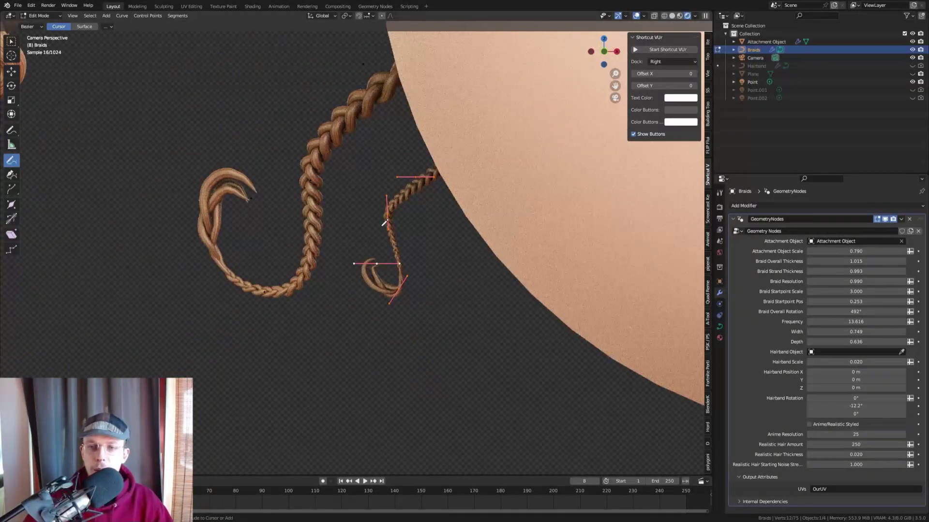
- Undo the recently drawn small braids beside the sphere and assign Hairband as the modifier's hairband object
key(ctrl+z)
key(ctrl+z)
key(ctrl+z)
key(ctrl+z)
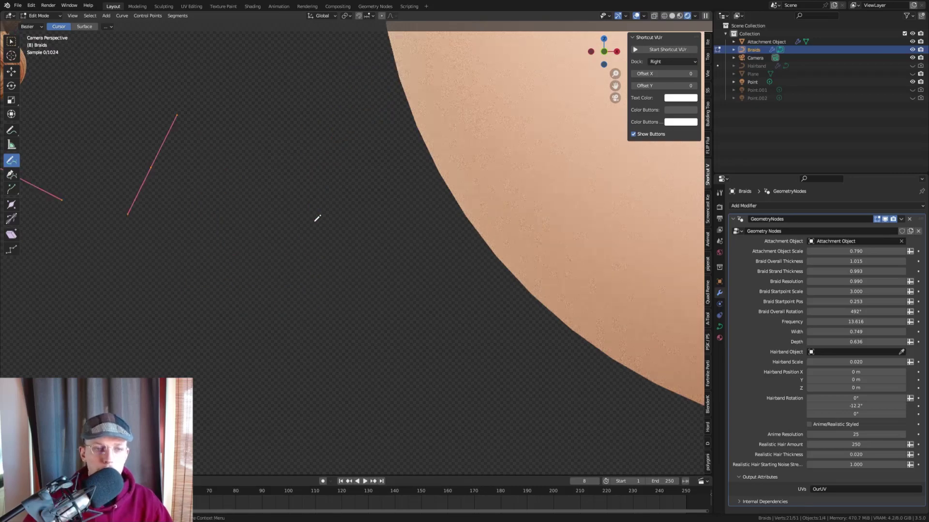
key(ctrl+z)
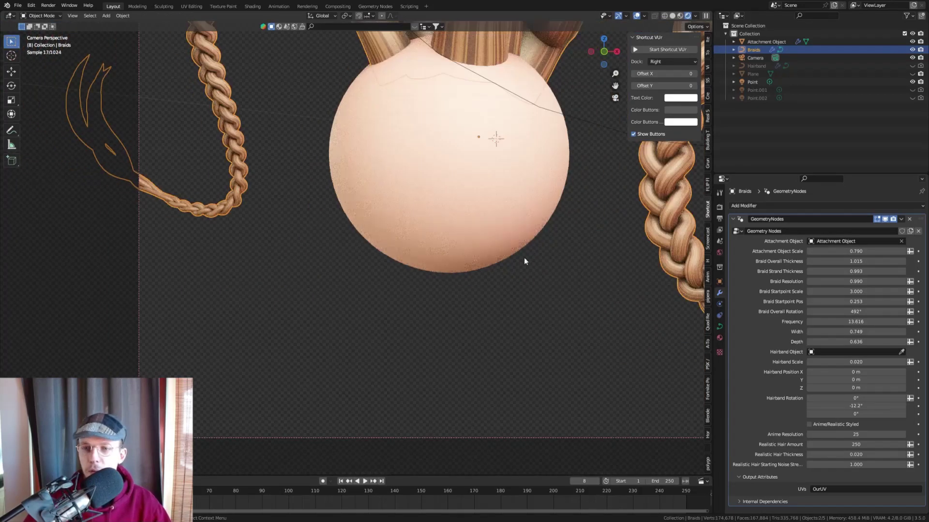
click(854, 352)
click(837, 388)
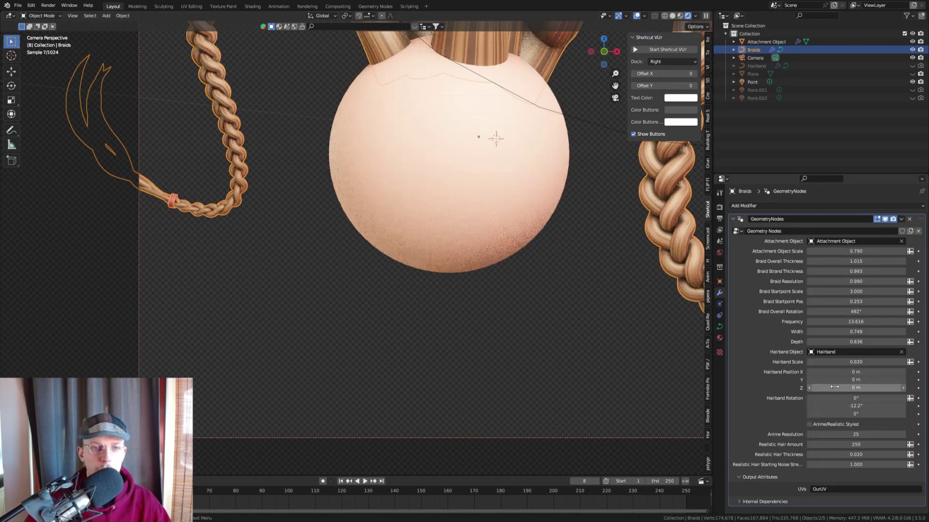
- Draw a small hooked braid freehand from the sphere's lower-left edge in Edit Mode, and return to Object Mode
scroll(343, 195, up, 5)
key(Tab)
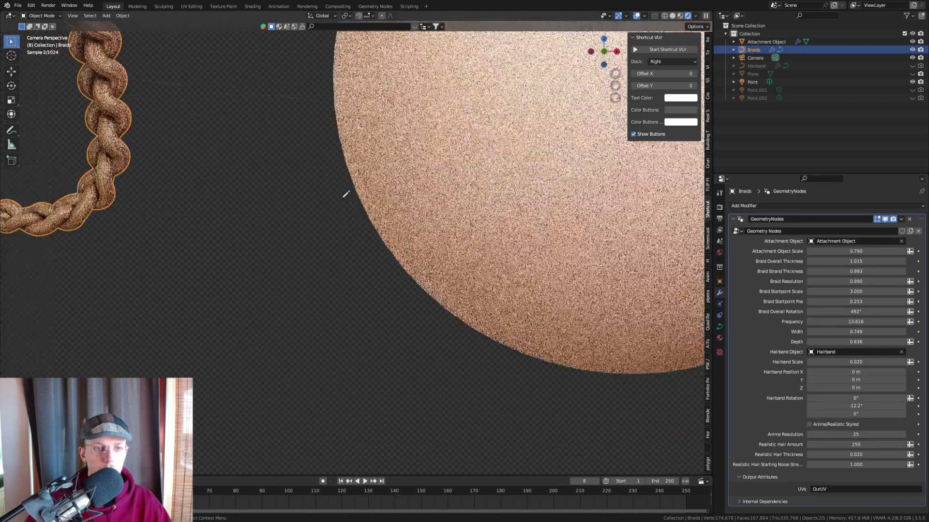
mouse_move(353, 201)
mouse_down()
mouse_move(340, 237)
mouse_move(271, 256)
mouse_up()
scroll(392, 237, up, 4)
key(Tab)
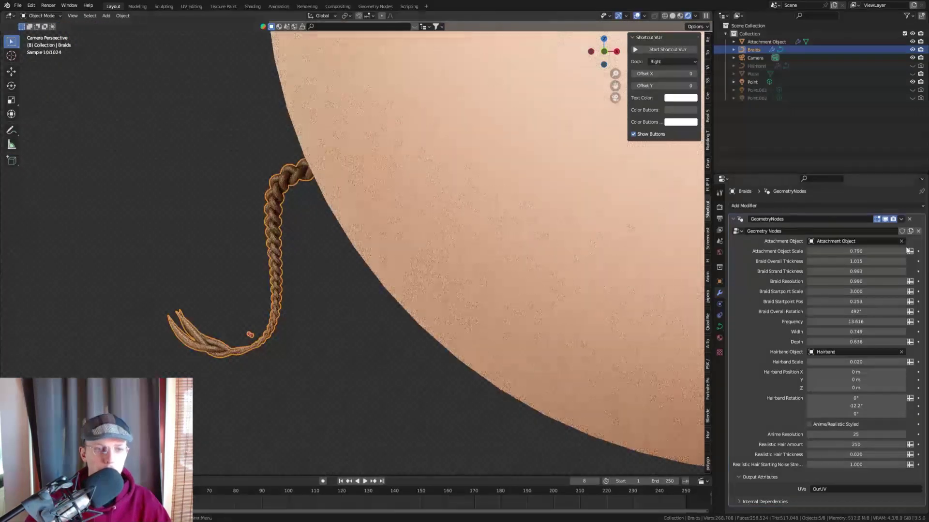
- Set the Attachment Object Scale to 1.000 while checking where the small braid meets the sphere
drag(863, 252, 914, 251)
scroll(277, 144, up, 6)
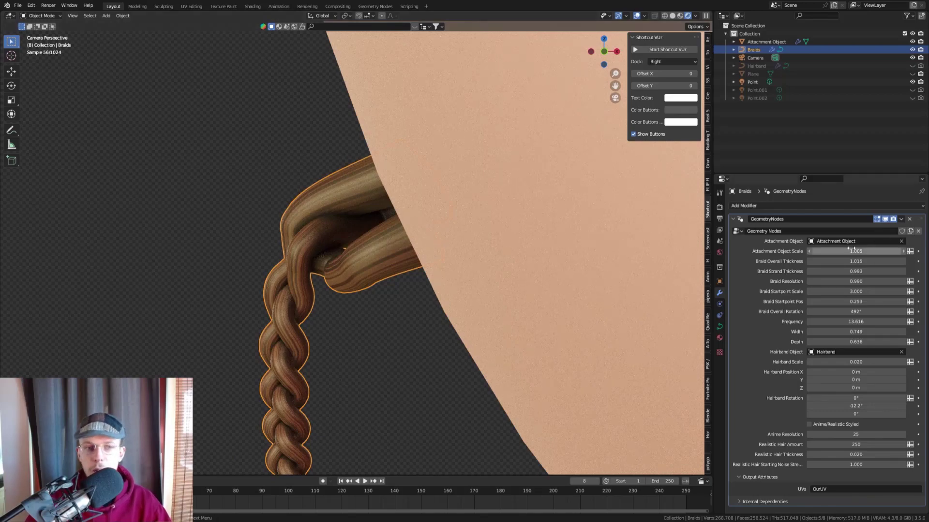
drag(855, 251, 854, 251)
middle_drag(489, 228, 429, 219)
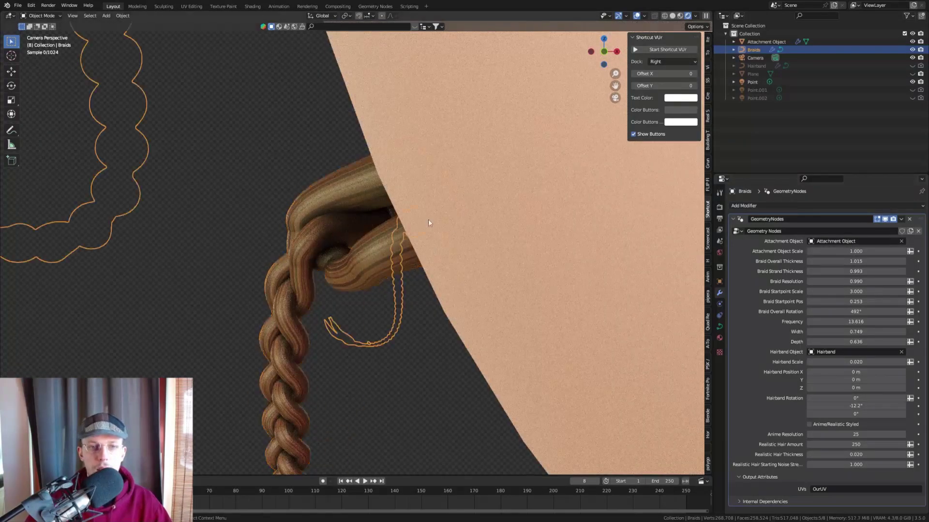
- Set the Attachment Object Scale to 0.884 so the braid roots sit against the sphere, and deselect the braids
scroll(428, 219, down, 4)
shift+middle_drag(404, 121, 466, 228)
scroll(484, 226, up, 2)
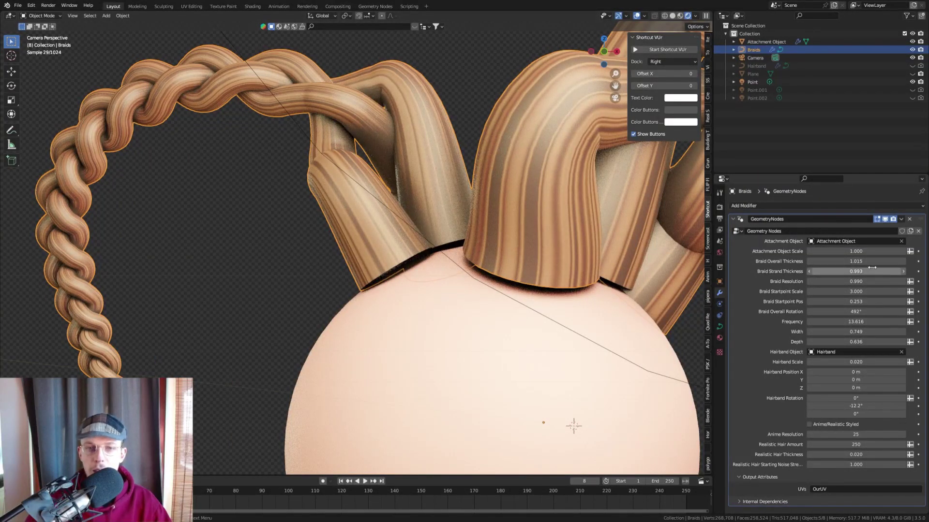
drag(855, 251, 807, 251)
scroll(494, 256, down, 1)
scroll(494, 253, down, 5)
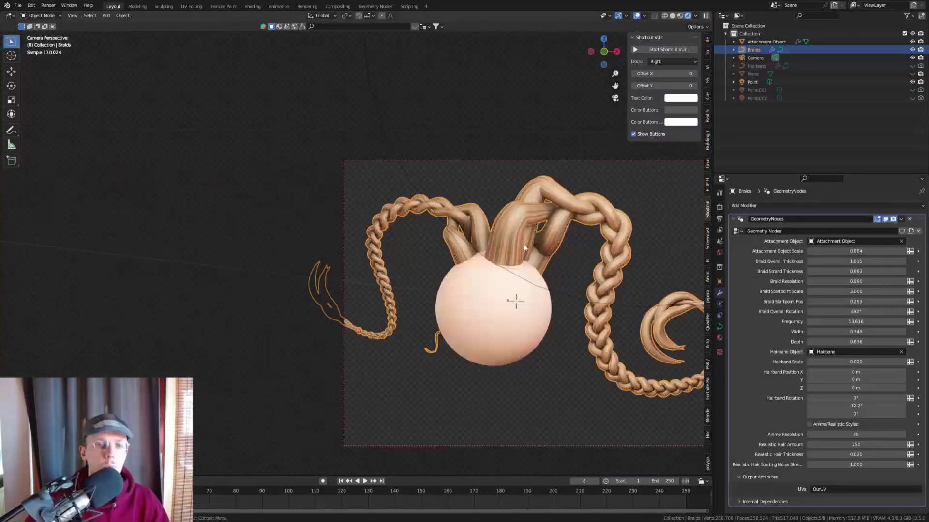
click(564, 265)
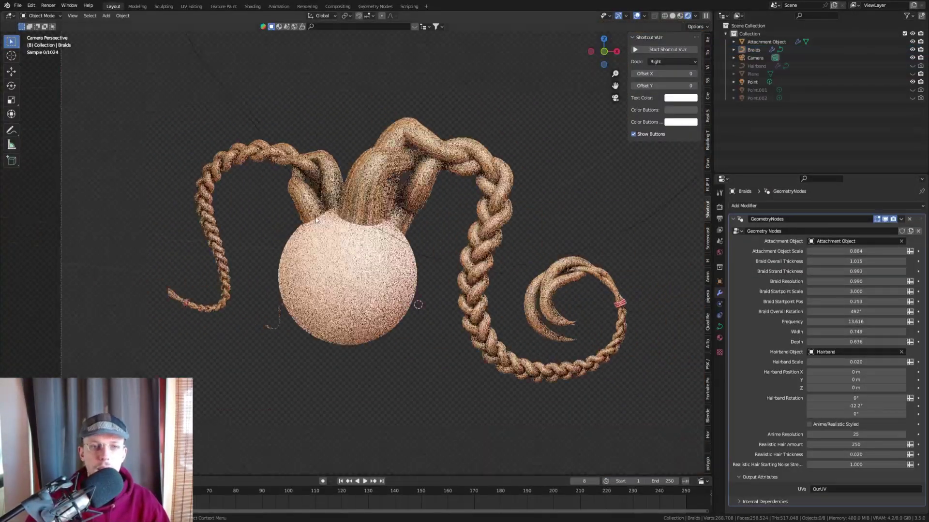
- Enter Edit Mode on the braid curve and draw a long braid freehand, arching from the sphere's top and ending in a spiral
scroll(294, 188, up, 4)
click(294, 188)
key(Tab)
scroll(302, 188, down, 3)
mouse_move(341, 176)
mouse_down()
mouse_move(340, 166)
mouse_move(664, 227)
mouse_move(647, 198)
mouse_move(624, 209)
mouse_up()
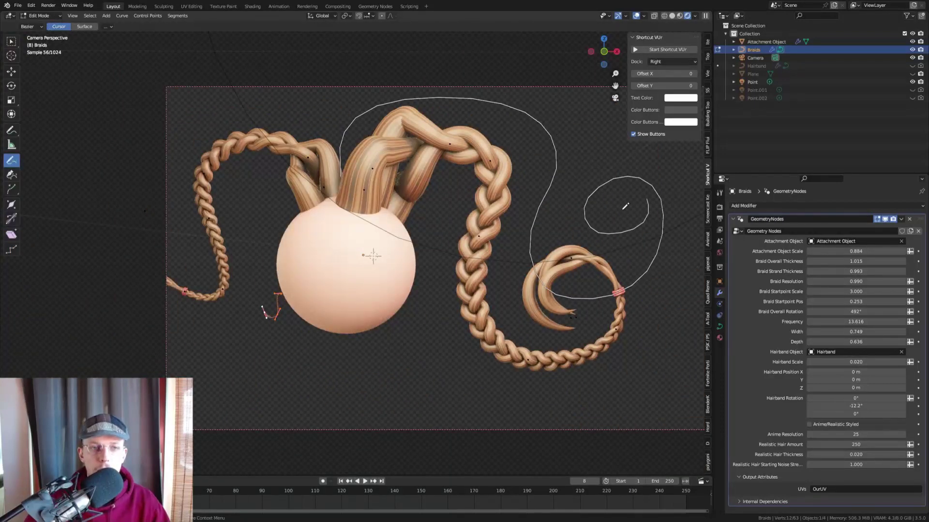
- Draw two heart-shaped braids freehand: a large one beneath the sphere and a small one at its left side
scroll(361, 281, up, 3)
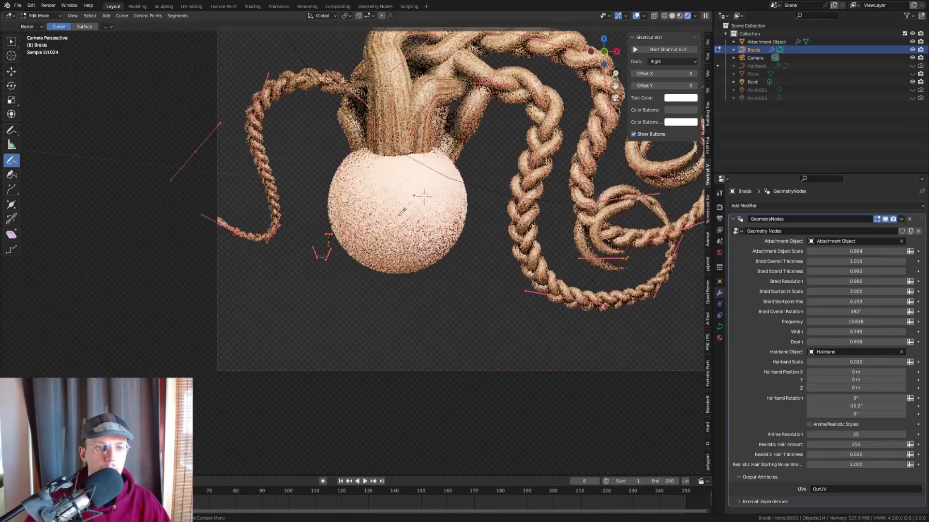
shift+middle_drag(333, 282, 401, 190)
scroll(401, 190, up, 1)
drag(369, 334, 398, 199)
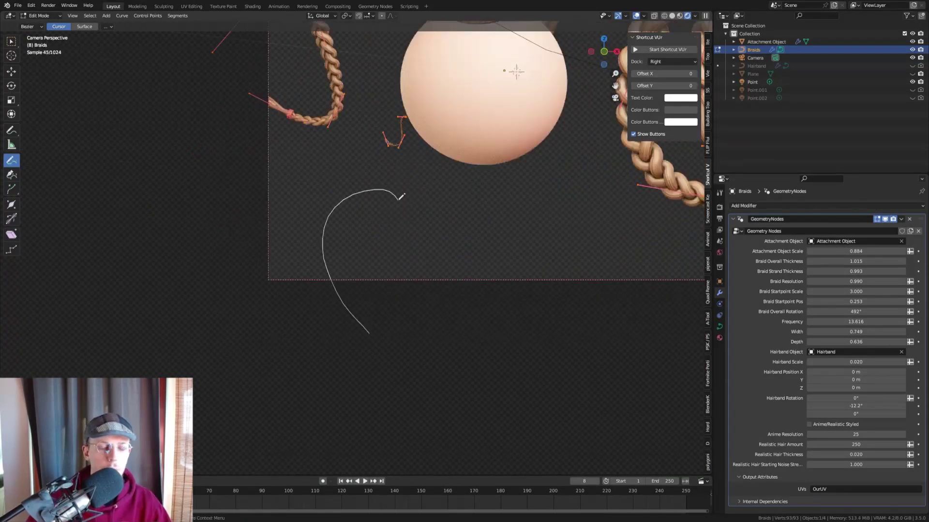
drag(399, 324, 401, 322)
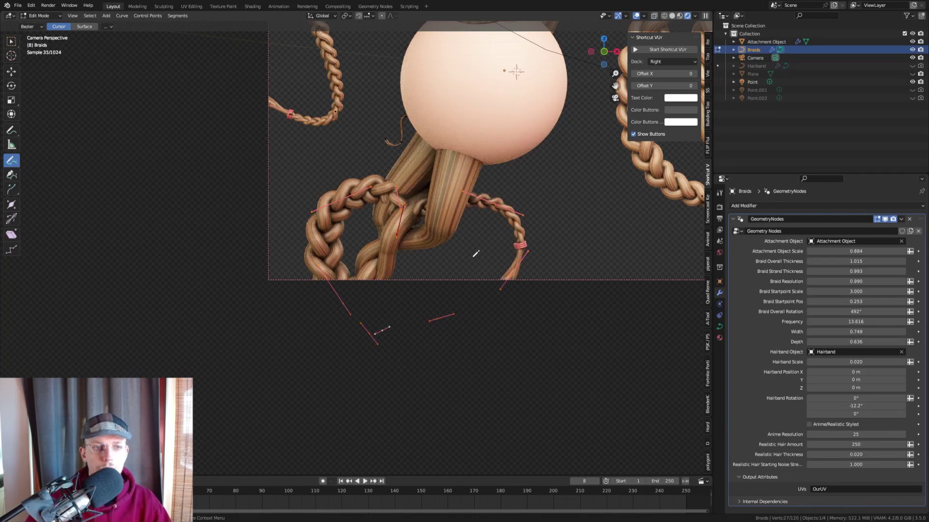
shift+middle_drag(475, 107, 450, 301)
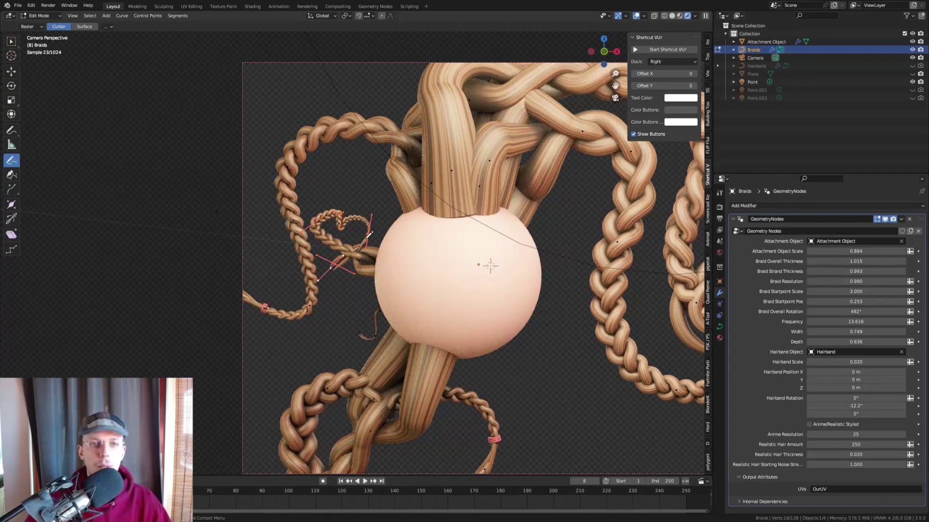
- Draw two more braids freehand at the sphere's lower right: a thin hooked one and a long wavy one
mouse_move(458, 342)
shift+middle_down()
mouse_move(396, 287)
mouse_move(304, 156)
shift+middle_up()
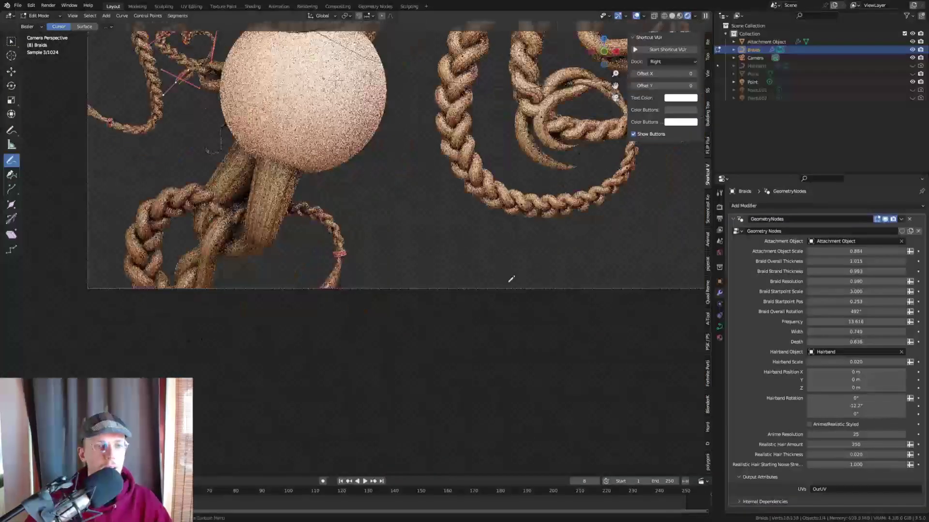
mouse_move(456, 232)
mouse_down()
mouse_move(393, 237)
mouse_move(396, 308)
mouse_move(531, 238)
mouse_move(607, 260)
mouse_up()
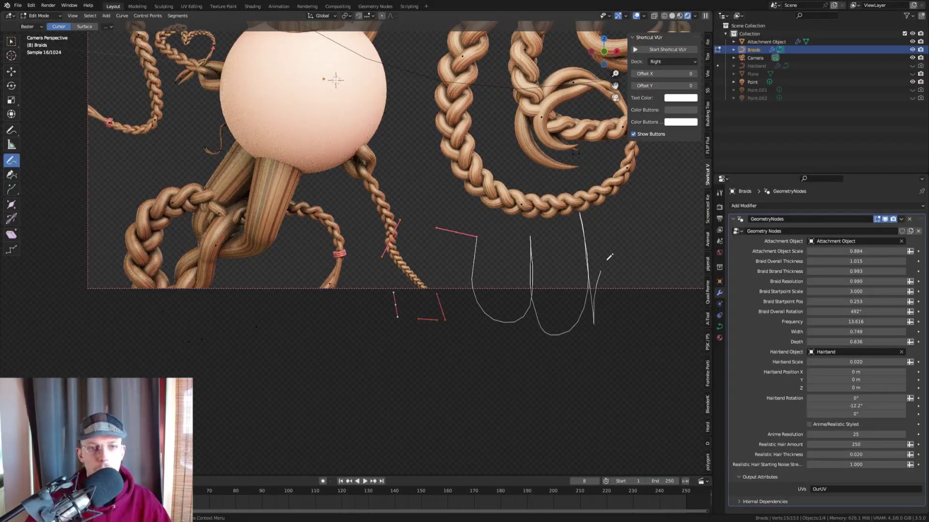
scroll(500, 247, down, 3)
shift+middle_drag(499, 247, 432, 204)
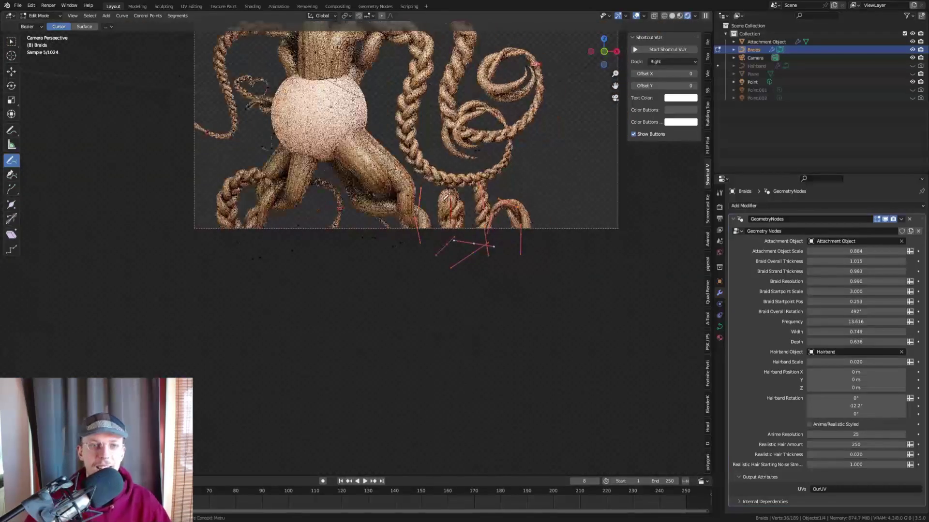
- Draw another heart-shaped braid freehand at the sphere's upper left, and show all the braids in the front orthographic view
drag(303, 143, 598, 229)
middle_drag(487, 233, 490, 243)
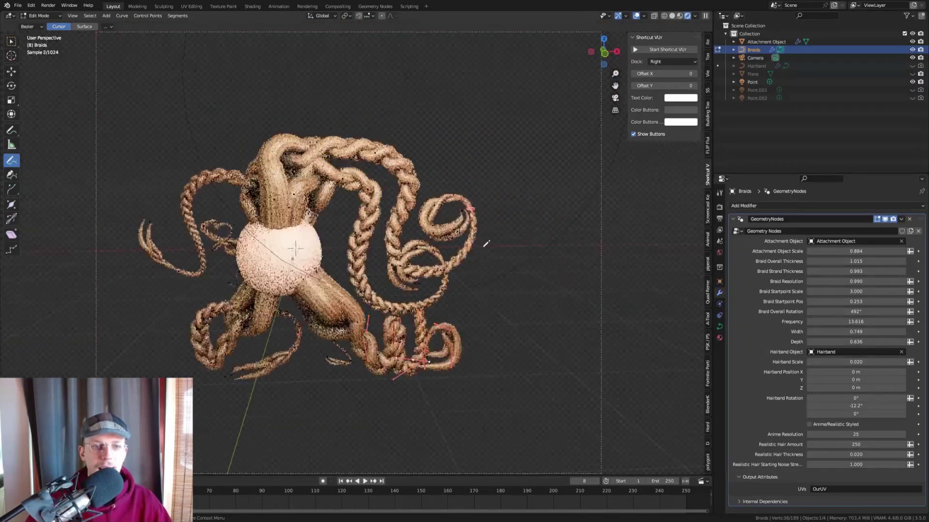
scroll(404, 368, up, 1)
shift+middle_drag(404, 368, 473, 365)
shift+middle_drag(203, 243, 277, 289)
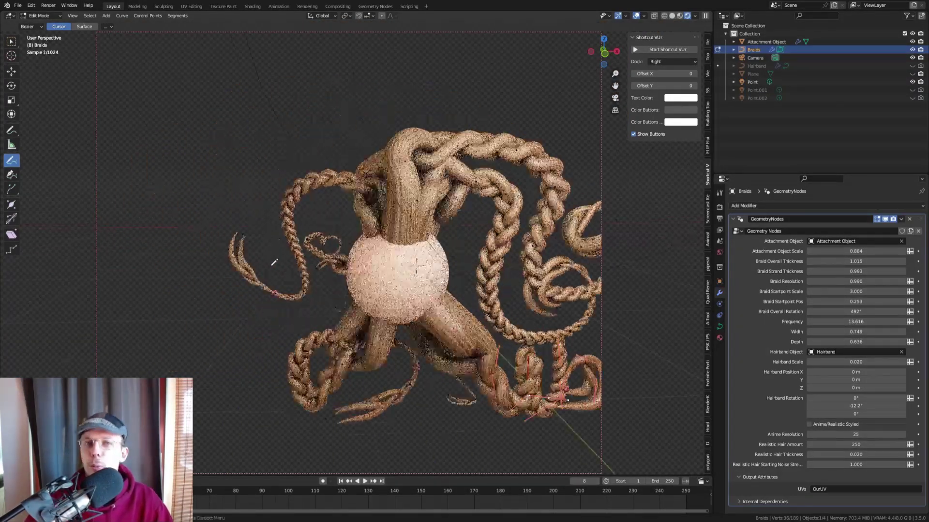
drag(266, 115, 287, 151)
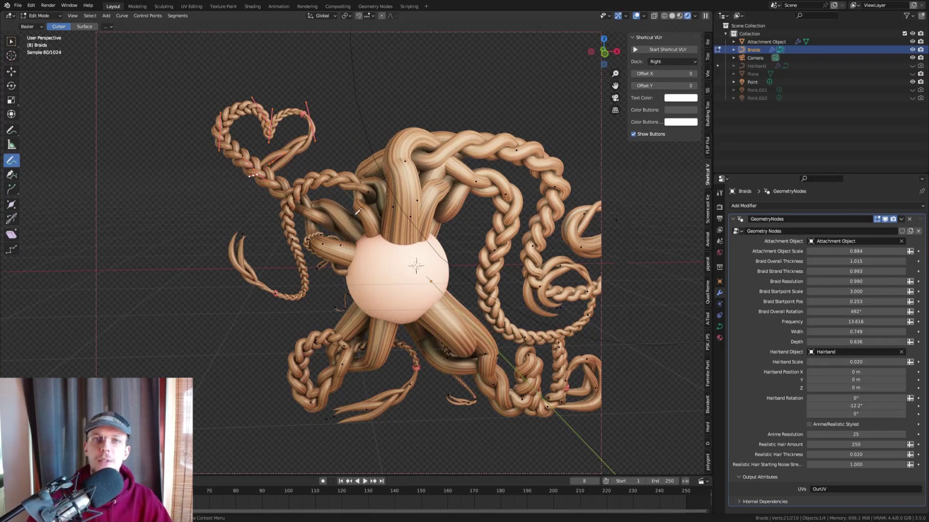
key(KP_3)
key(KP_1)
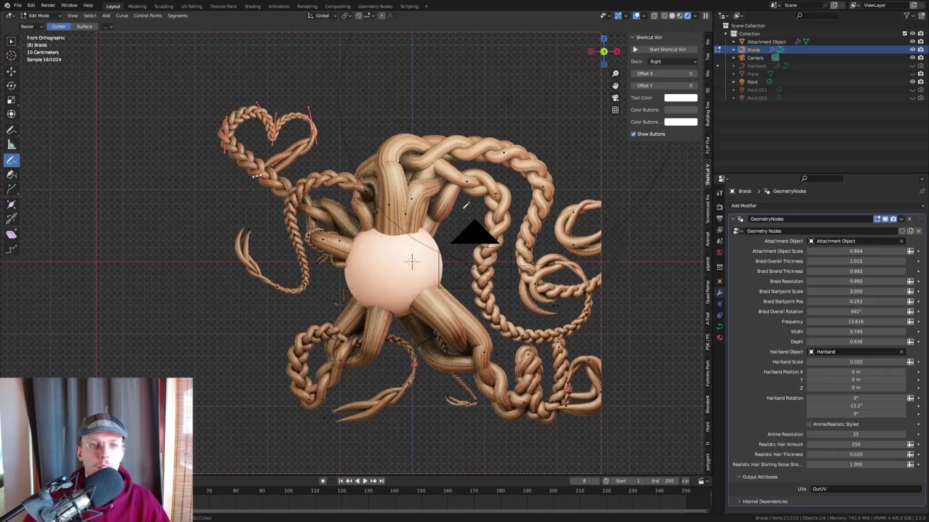
shift+middle_drag(466, 205, 360, 170)
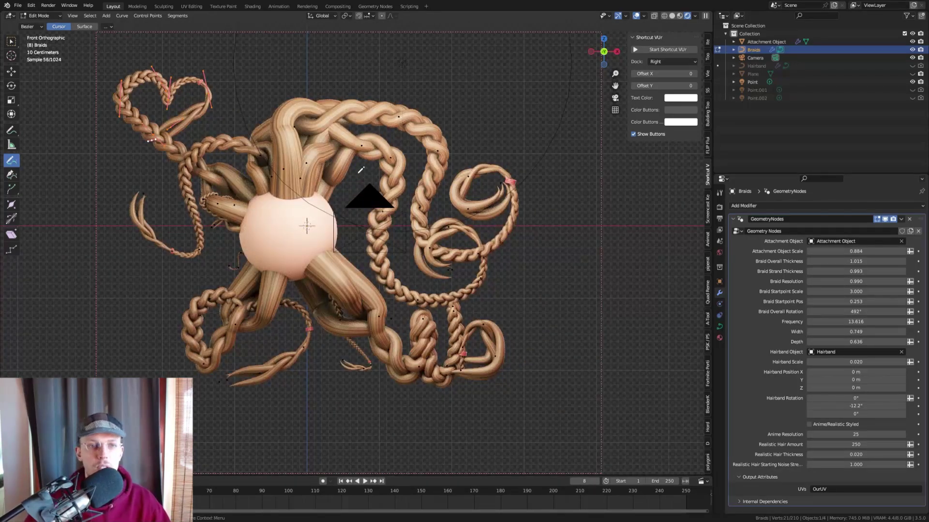